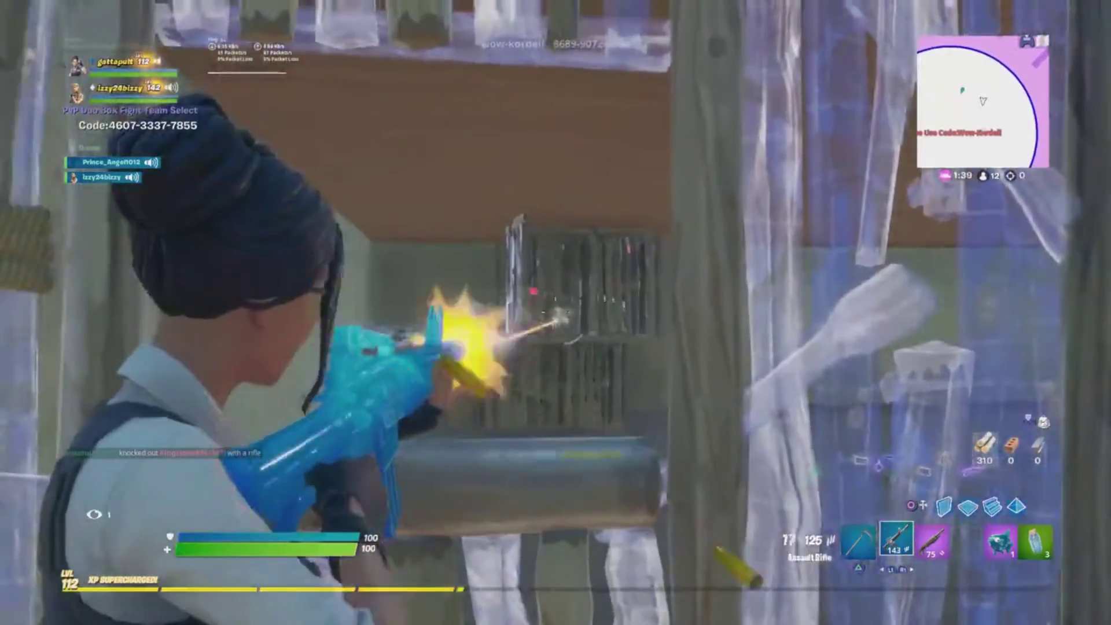
- Finish off the box-fight opponent with assault rifle fire, then place walls and reload
click(555, 312)
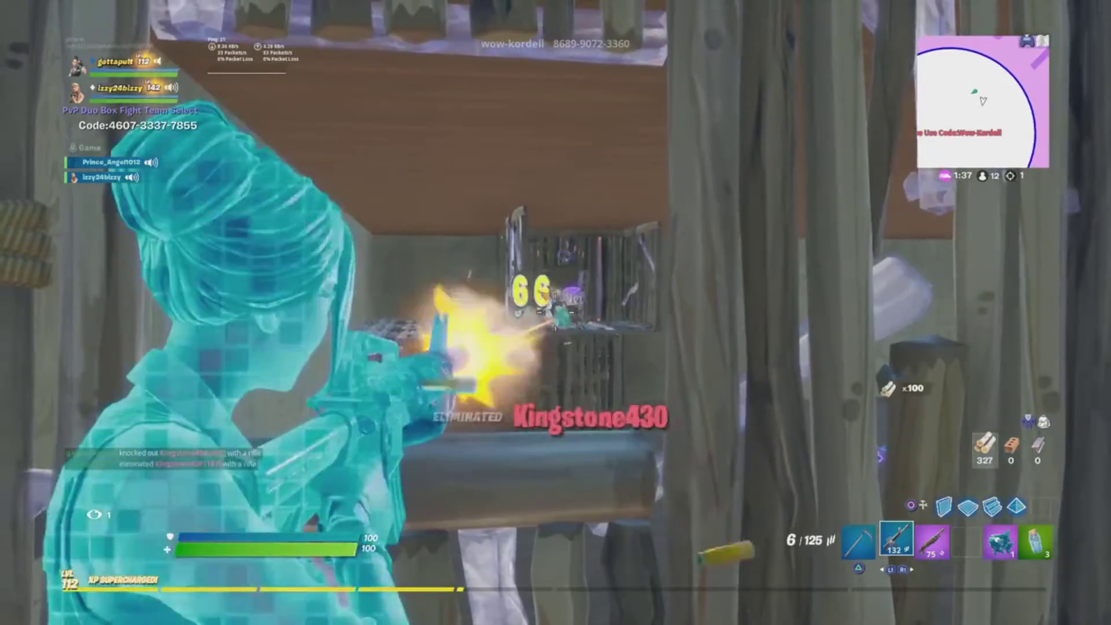
click(556, 313)
click(556, 312)
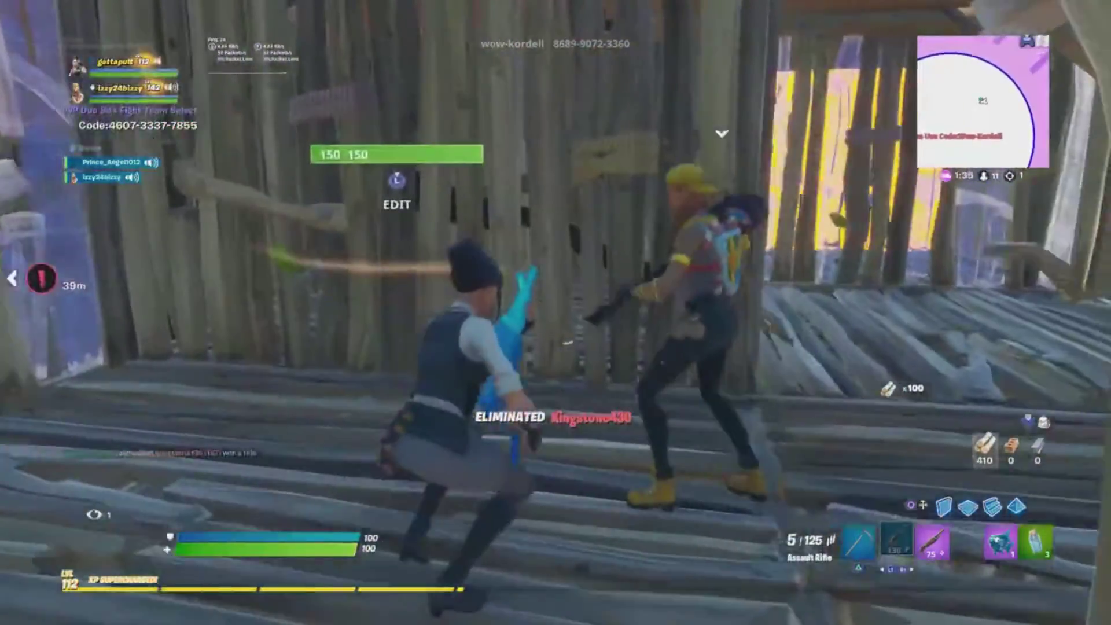
key(r)
- Place walls in front of the player and edit a wall, confirming the edit
click(556, 313)
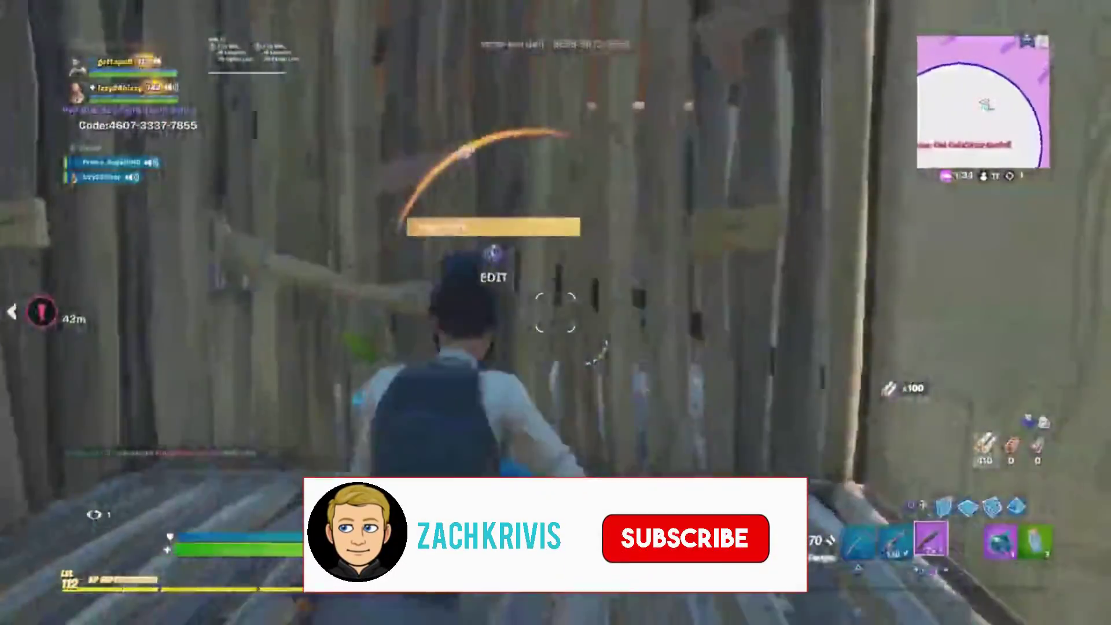
key(g)
click(555, 312)
click(556, 312)
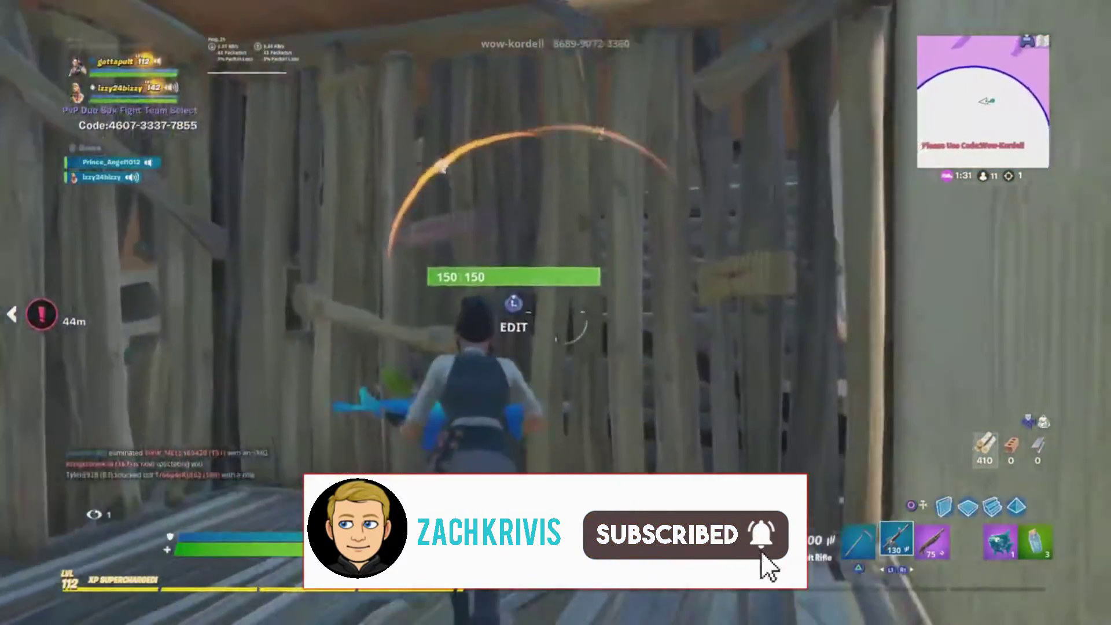
key(g)
click(556, 312)
key(g)
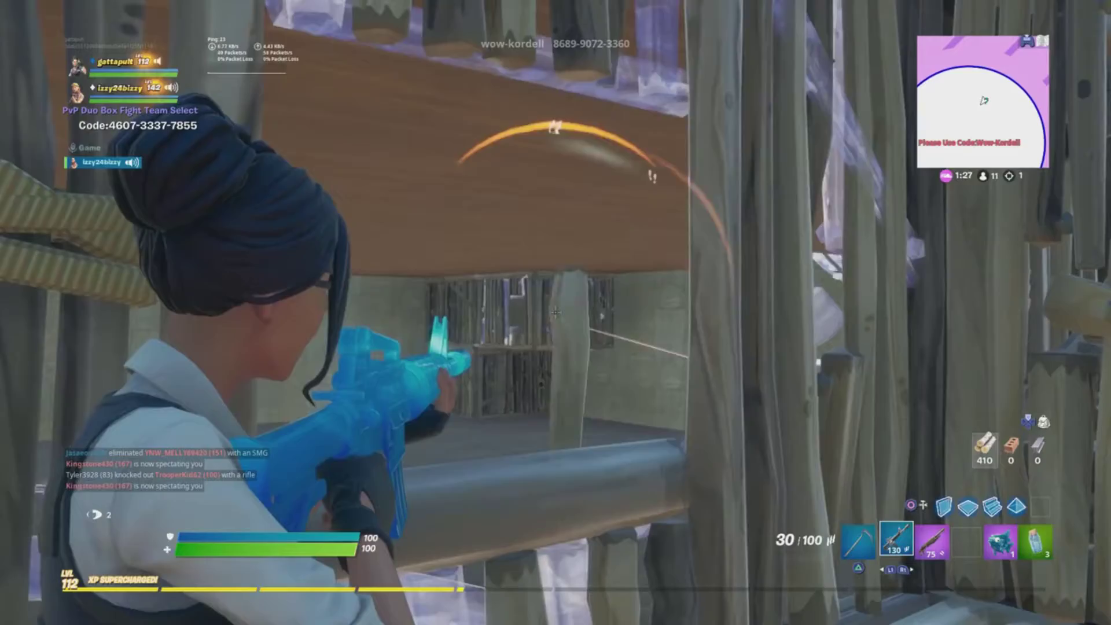
- Fire the rifle at the opponent's box, then edit a wall to open it
click(556, 313)
click(555, 313)
click(556, 313)
click(556, 312)
key(g)
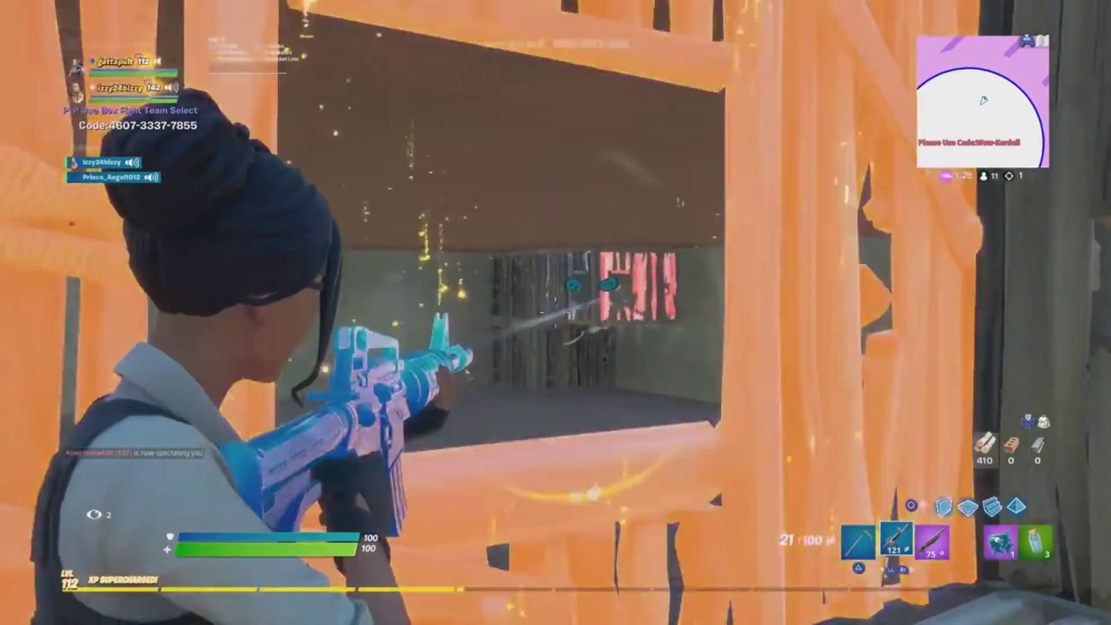
key(g)
- Keep firing the assault rifle through the opening at the opponent
click(556, 313)
click(556, 312)
click(556, 313)
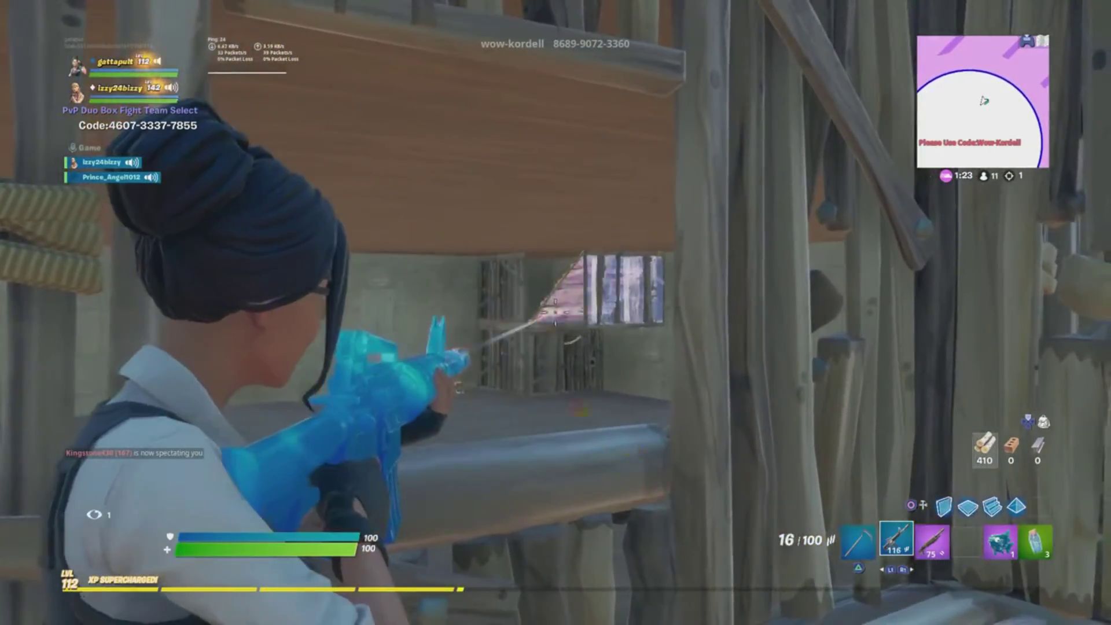
click(556, 313)
click(555, 313)
click(556, 312)
click(555, 313)
click(556, 312)
- Edit the nearby walls, then switch to building and place wooden pieces
key(g)
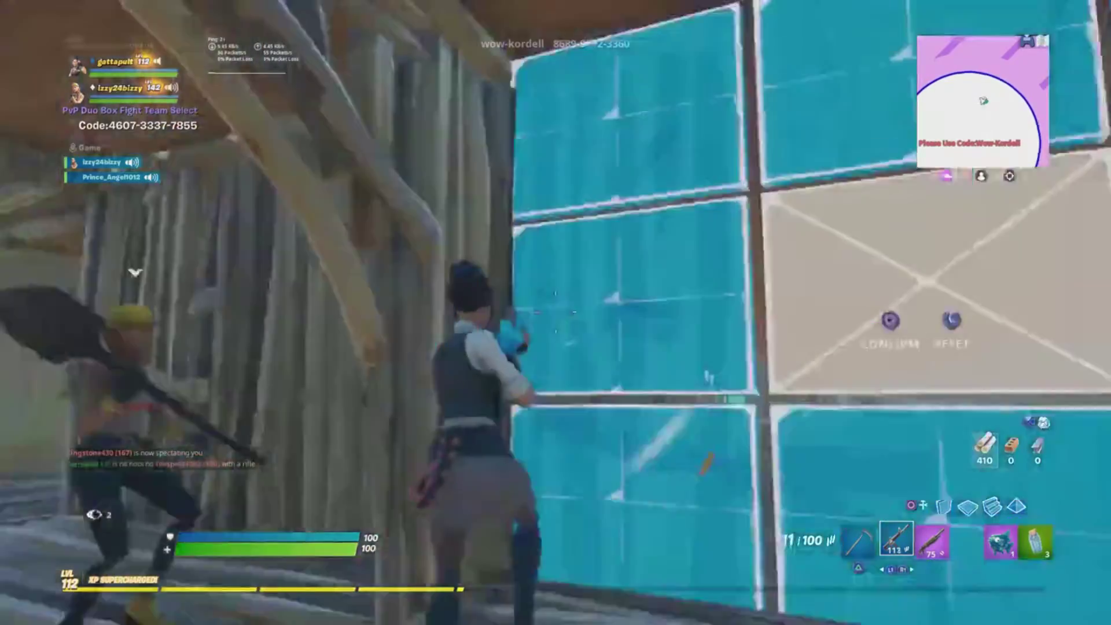
key(g)
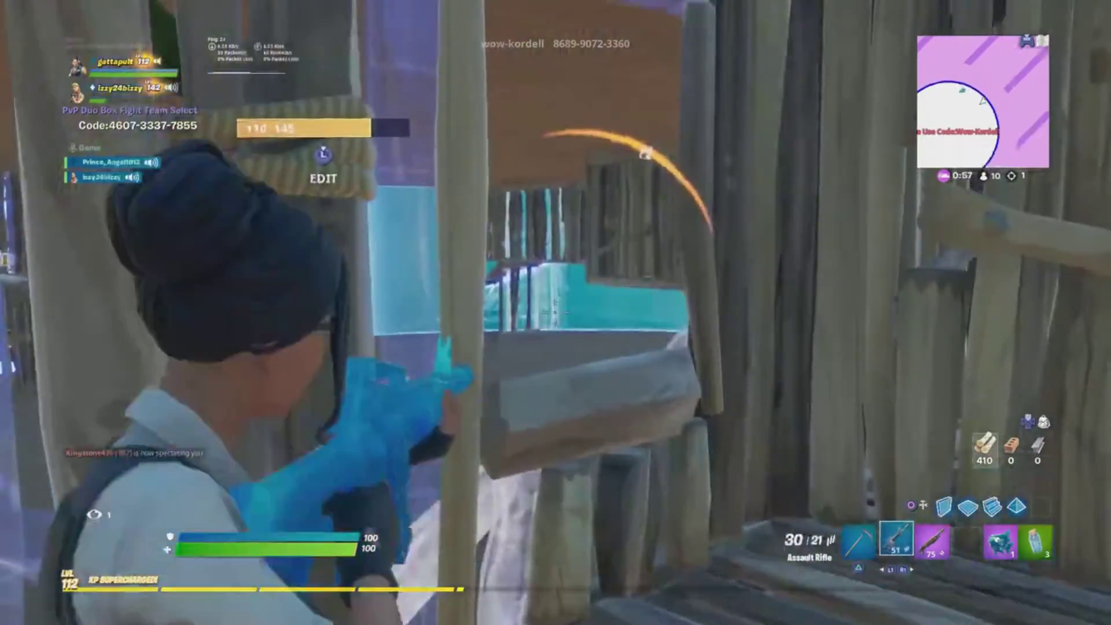
key(g)
key(q)
click(555, 312)
click(555, 313)
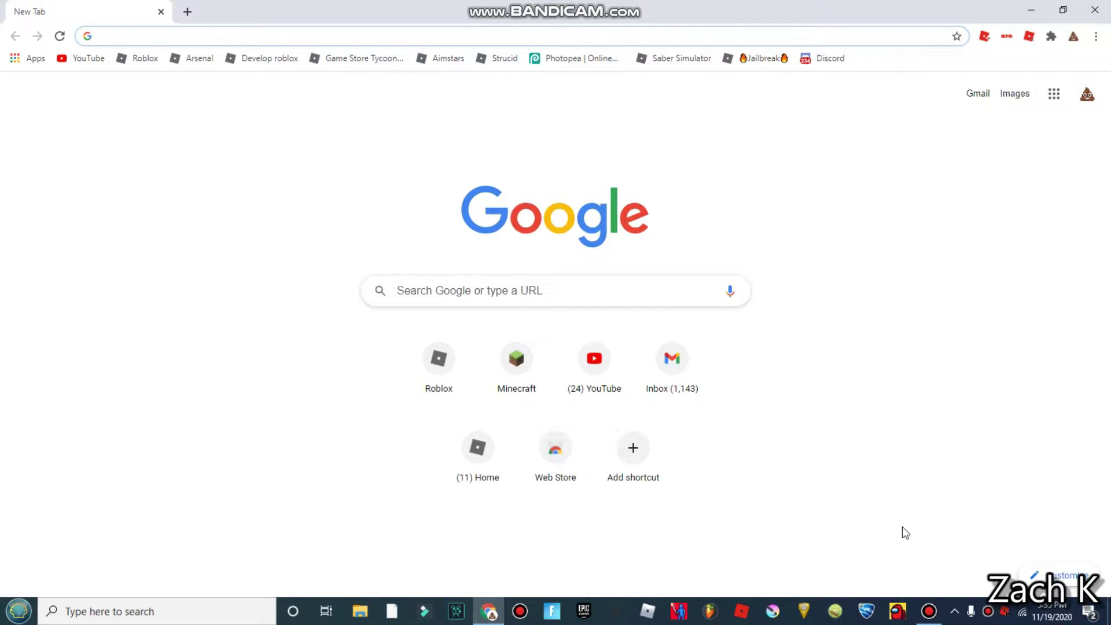
- Bring the Bandicam window to the front from the taskbar and drag it to the screen centre
click(927, 608)
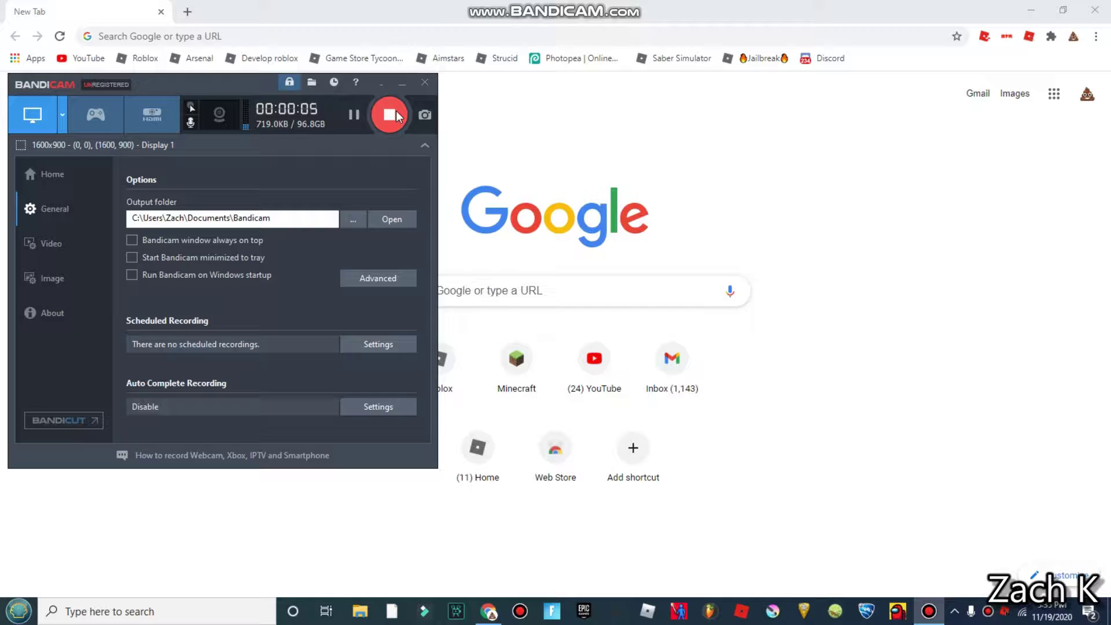
drag(227, 82, 537, 117)
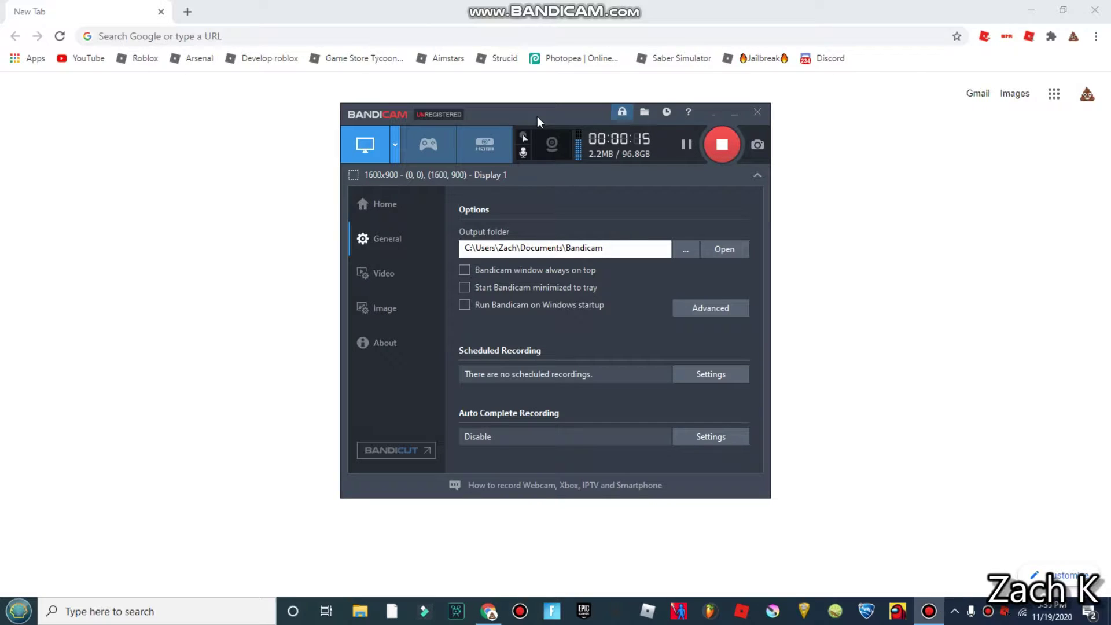
- Search for 'obs' and open the OBS Open Broadcaster Software result
click(327, 36)
text(obs)
key(Return)
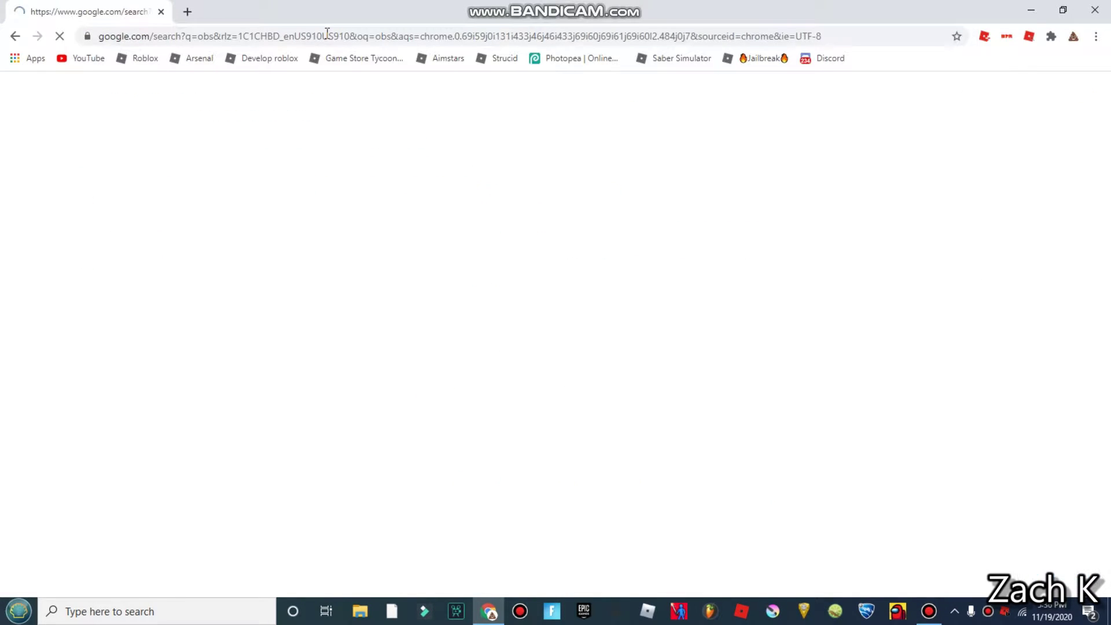
click(226, 223)
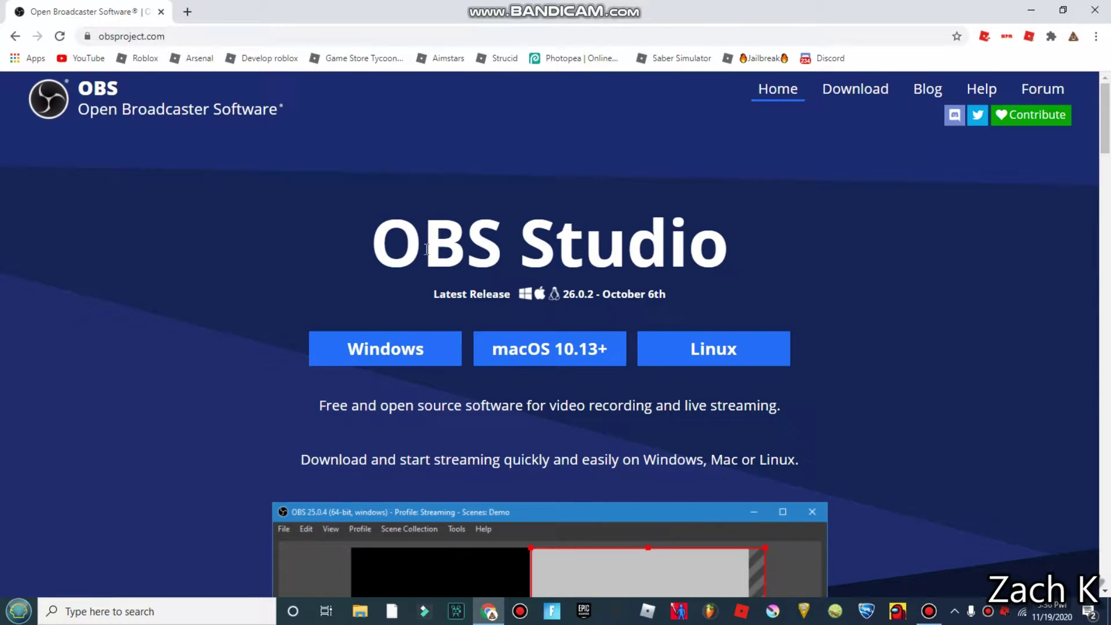
- Scroll the obsproject.com homepage, then open a new tab and close the OBS tab
scroll(550, 322, down, 3)
scroll(550, 321, up, 2)
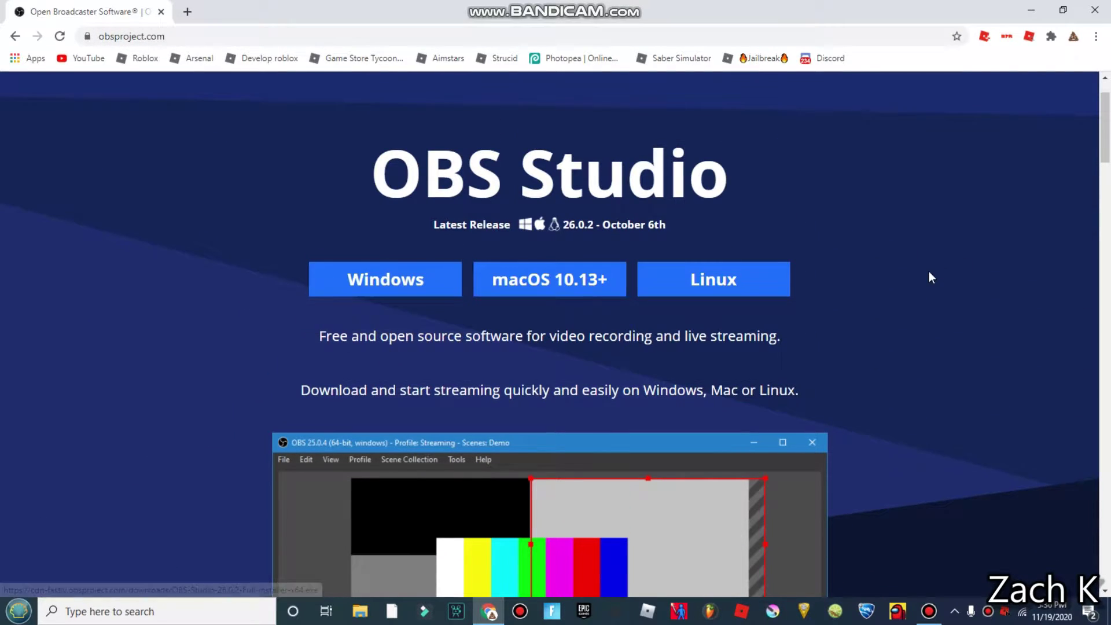
scroll(929, 272, down, 5)
scroll(500, 191, up, 7)
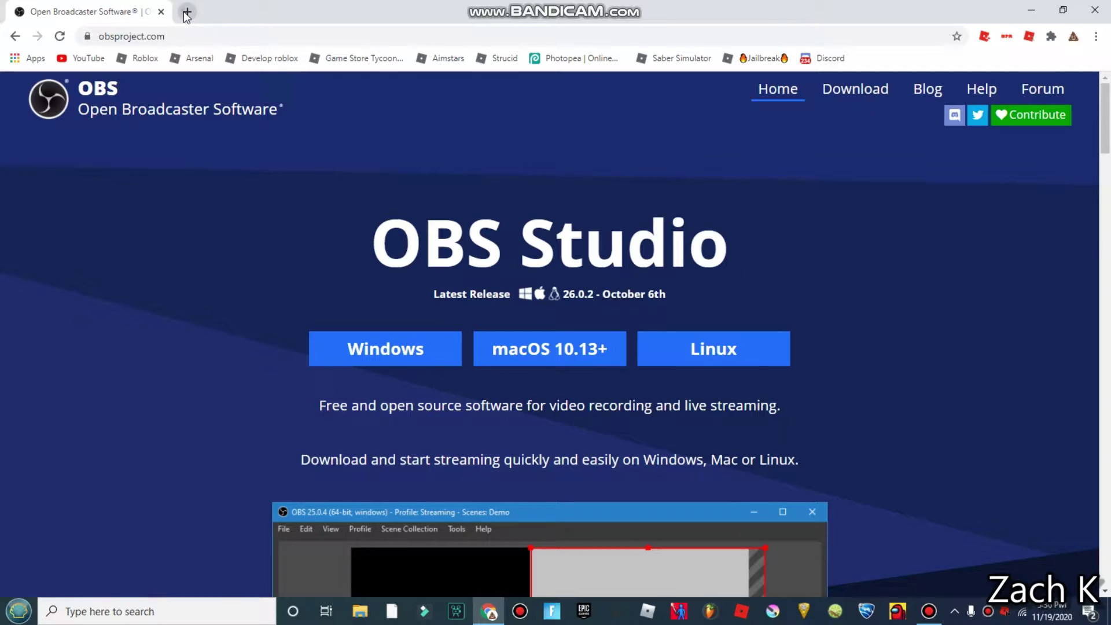
click(187, 11)
middle_click(143, 8)
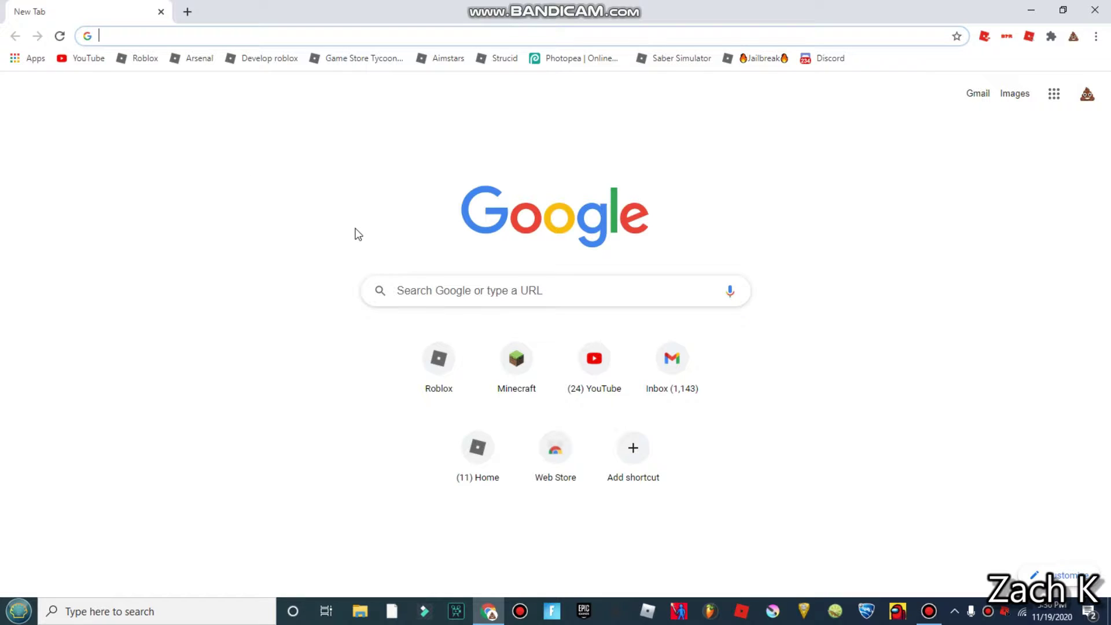
- Bring Bandicam forward and open the MP4 format settings from the Video page
click(924, 616)
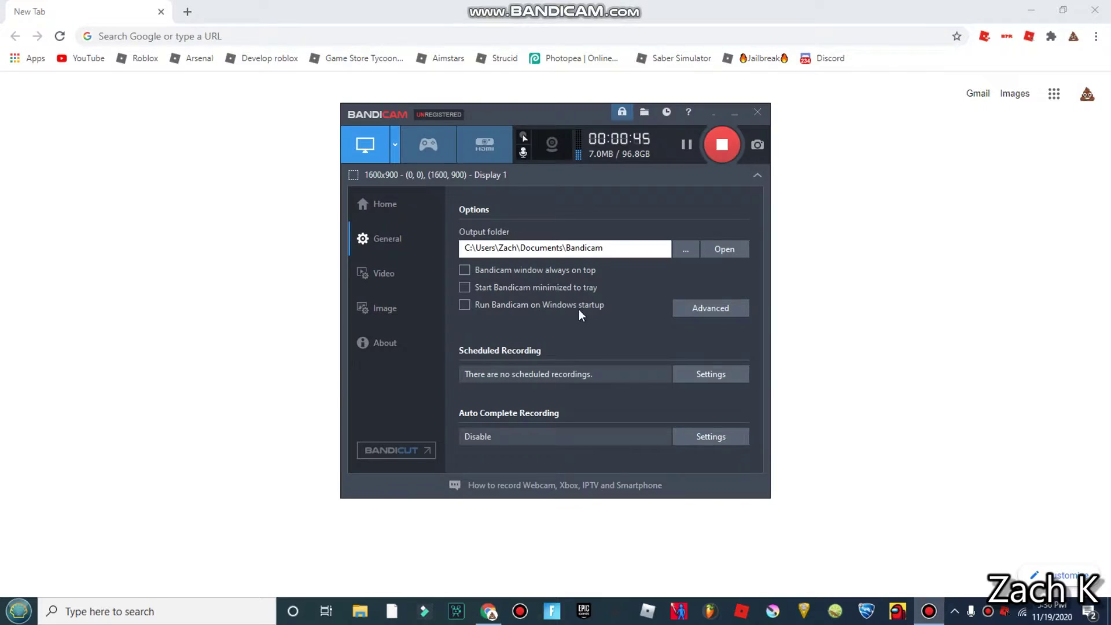
click(378, 273)
click(600, 449)
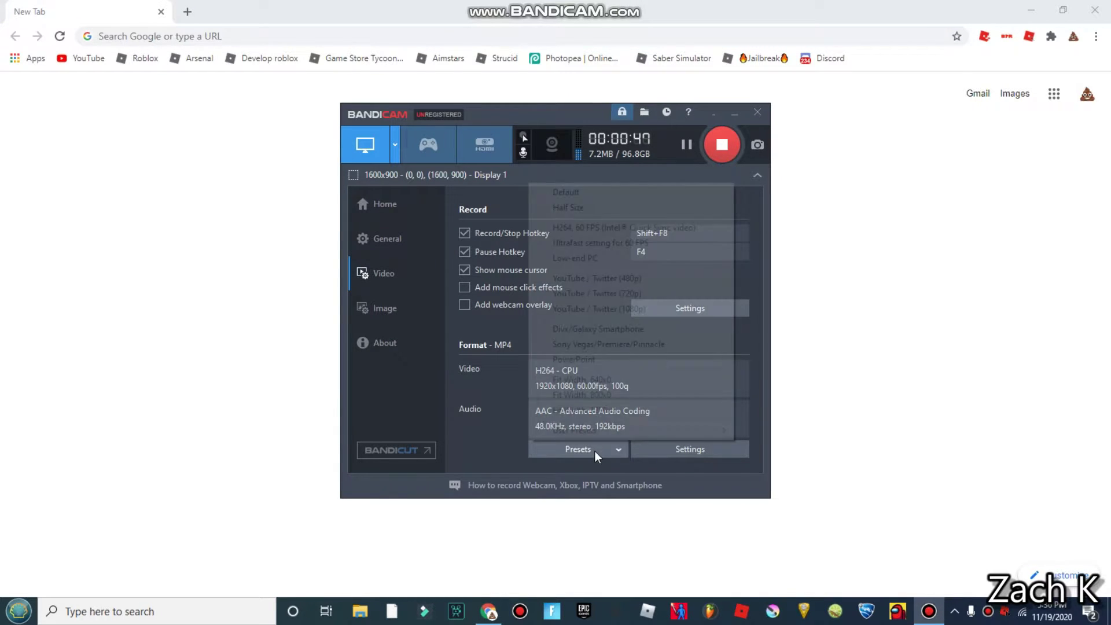
click(472, 398)
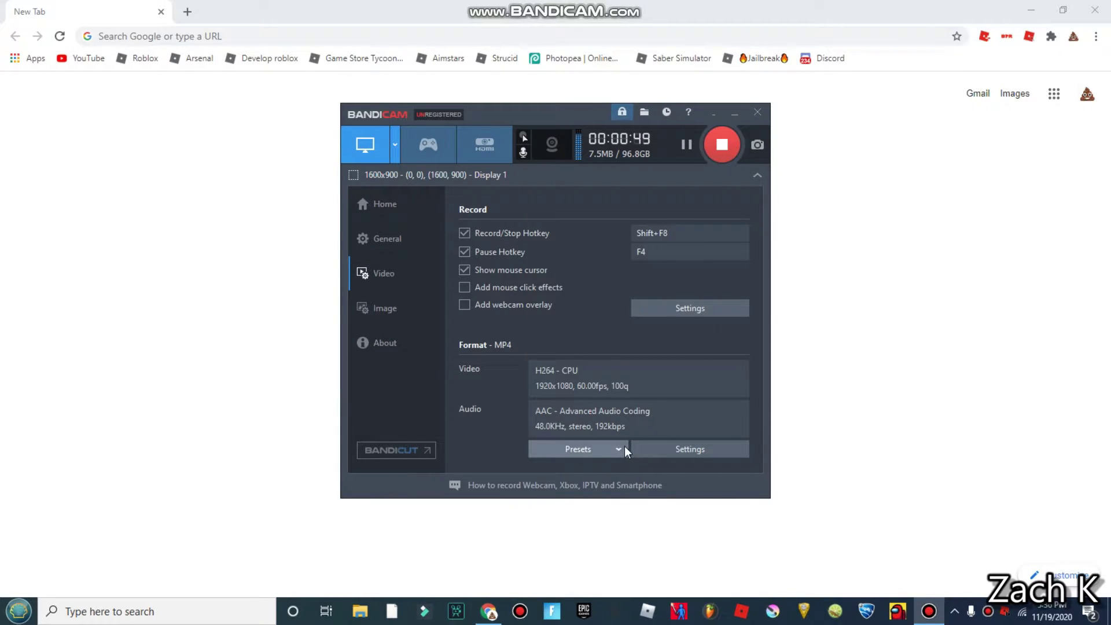
click(624, 448)
click(593, 297)
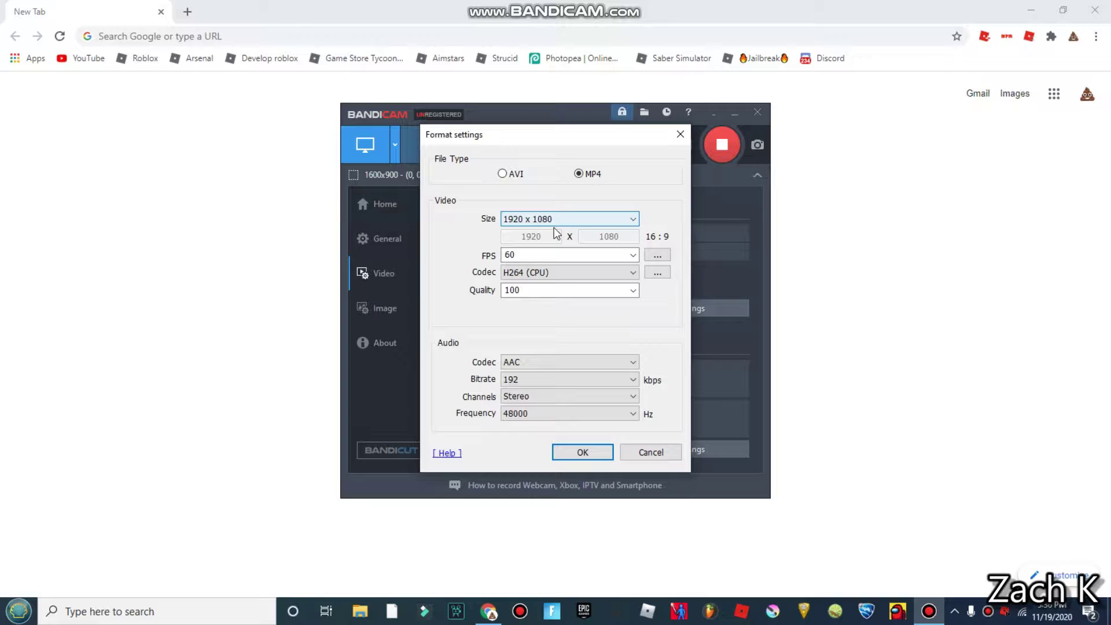
- Keep H264 (CPU) video with AAC 192 kbps stereo 48000 Hz audio, accept, and hide Bandicam
click(538, 273)
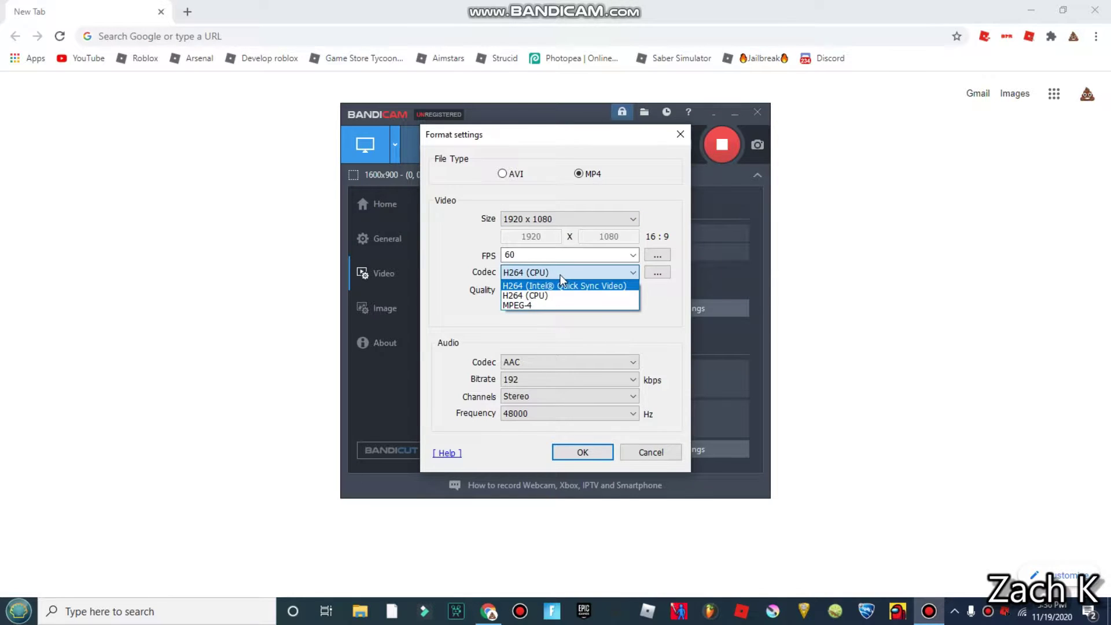
click(558, 271)
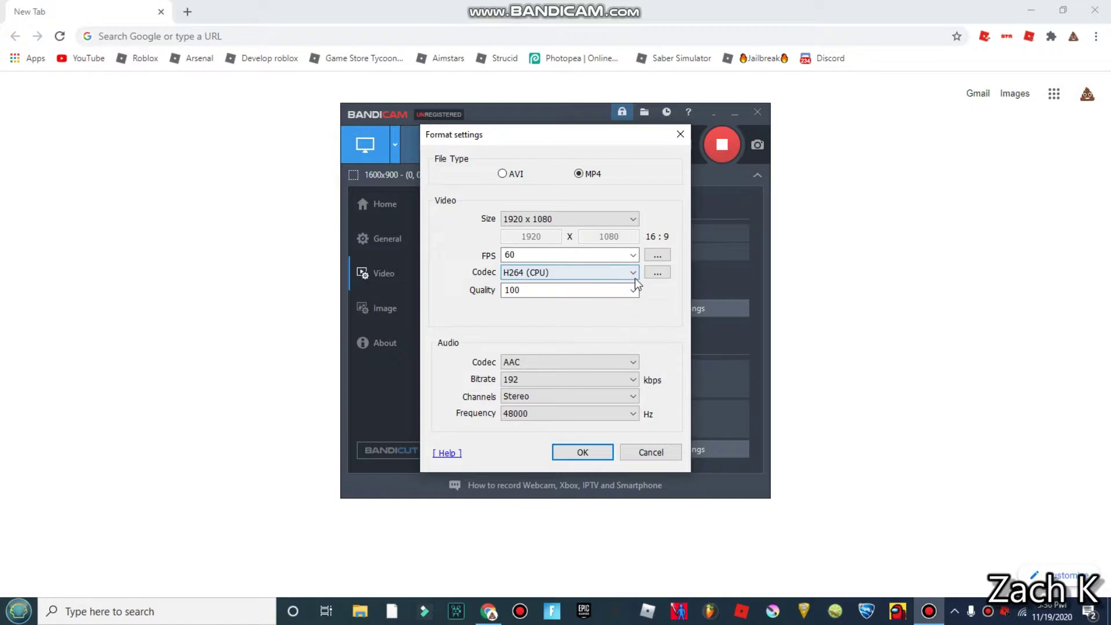
click(536, 361)
click(536, 361)
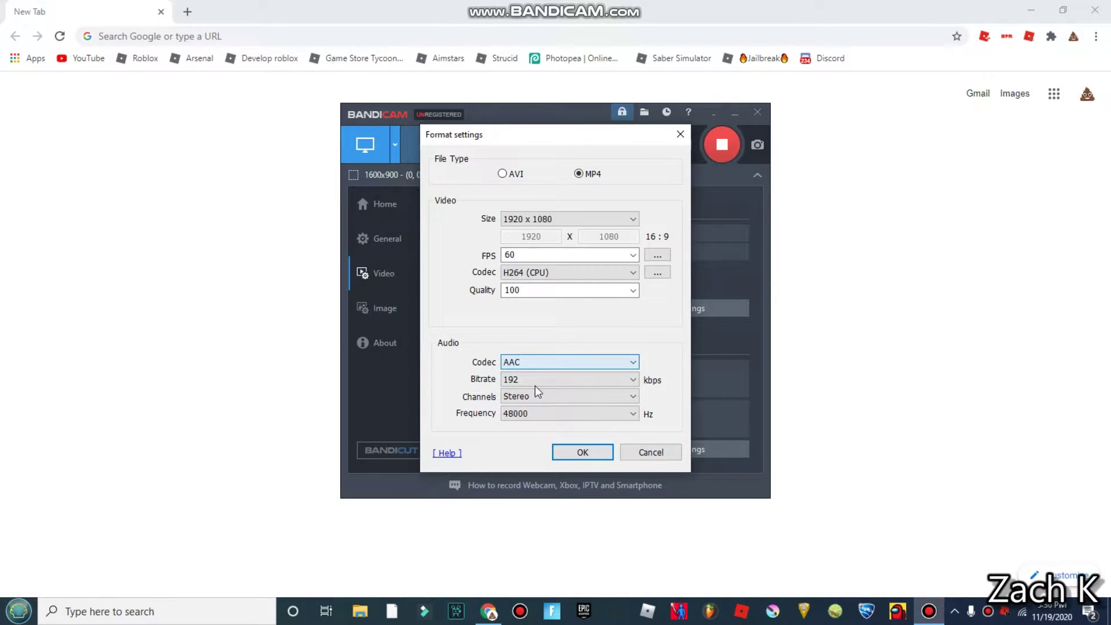
click(535, 379)
click(538, 378)
click(530, 414)
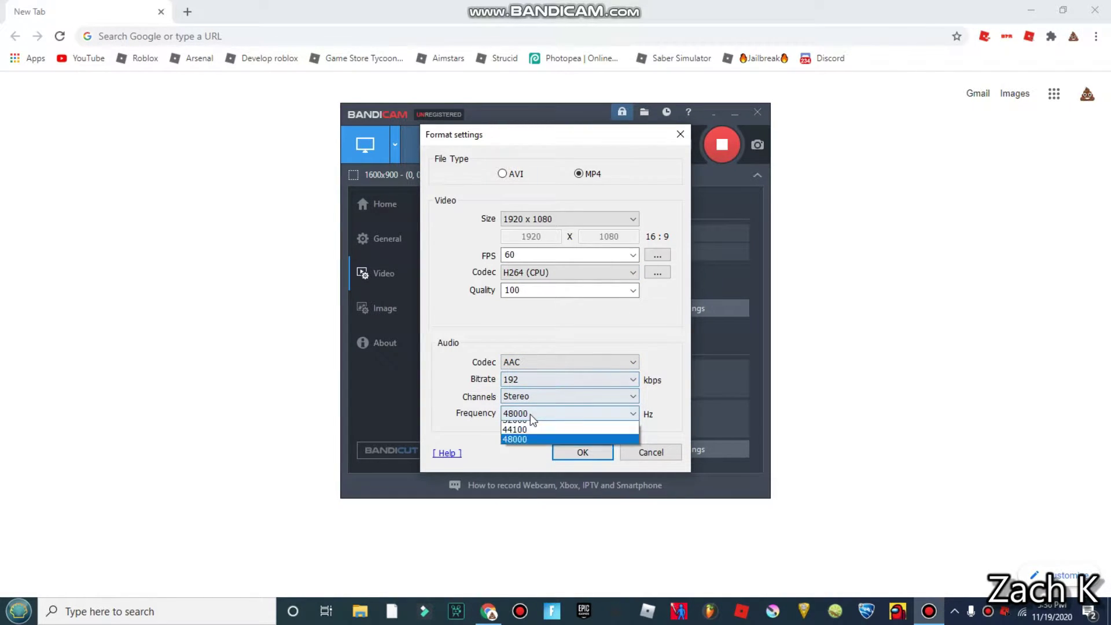
click(660, 319)
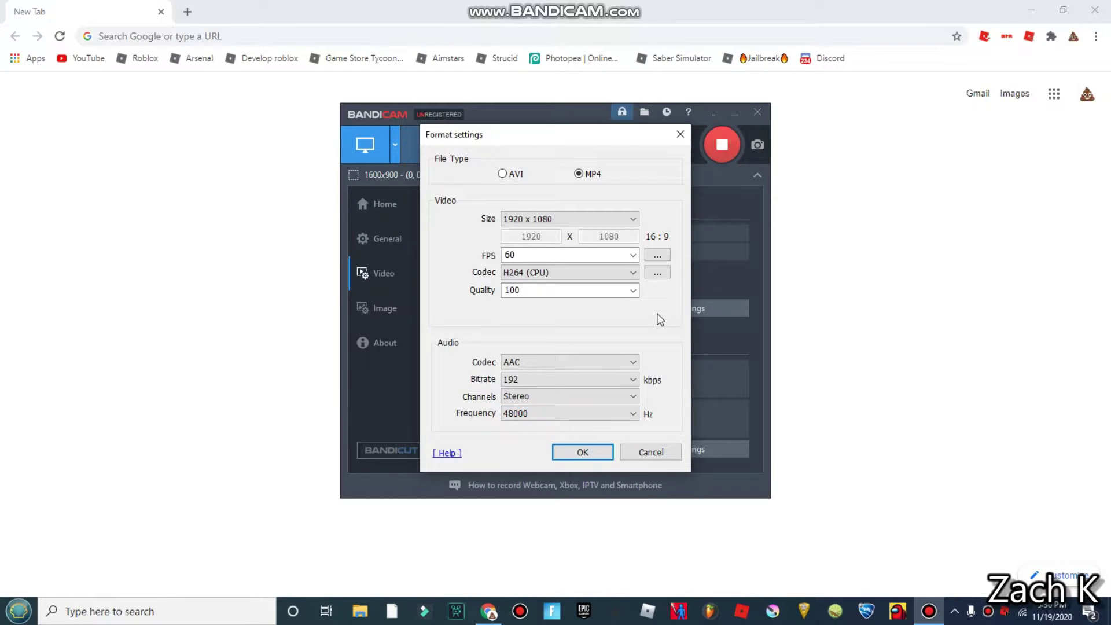
key(Return)
click(735, 113)
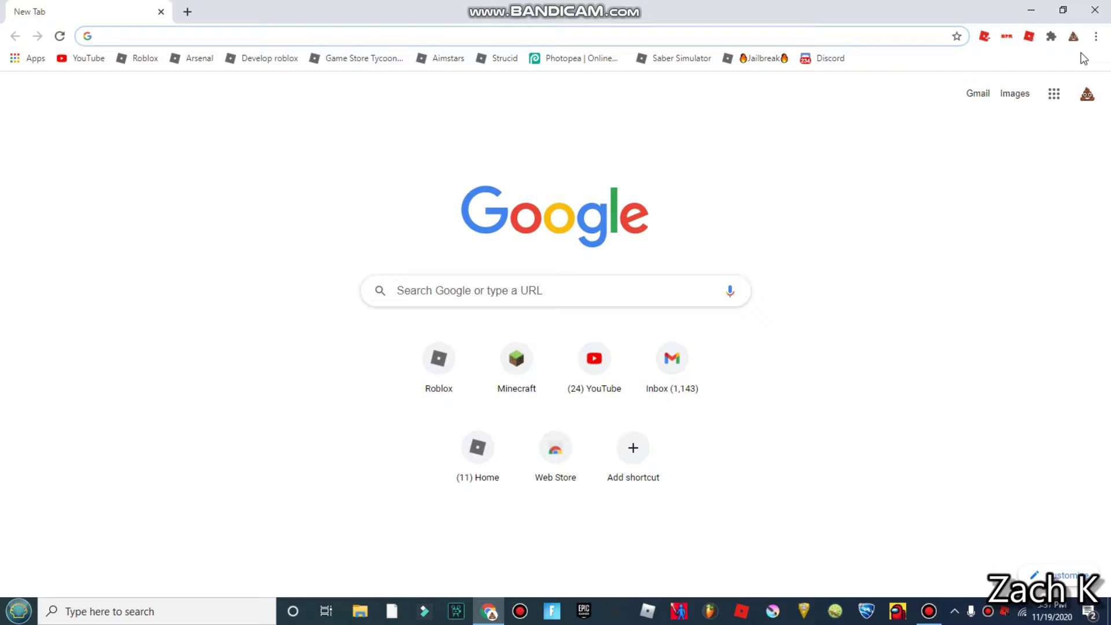
click(1030, 10)
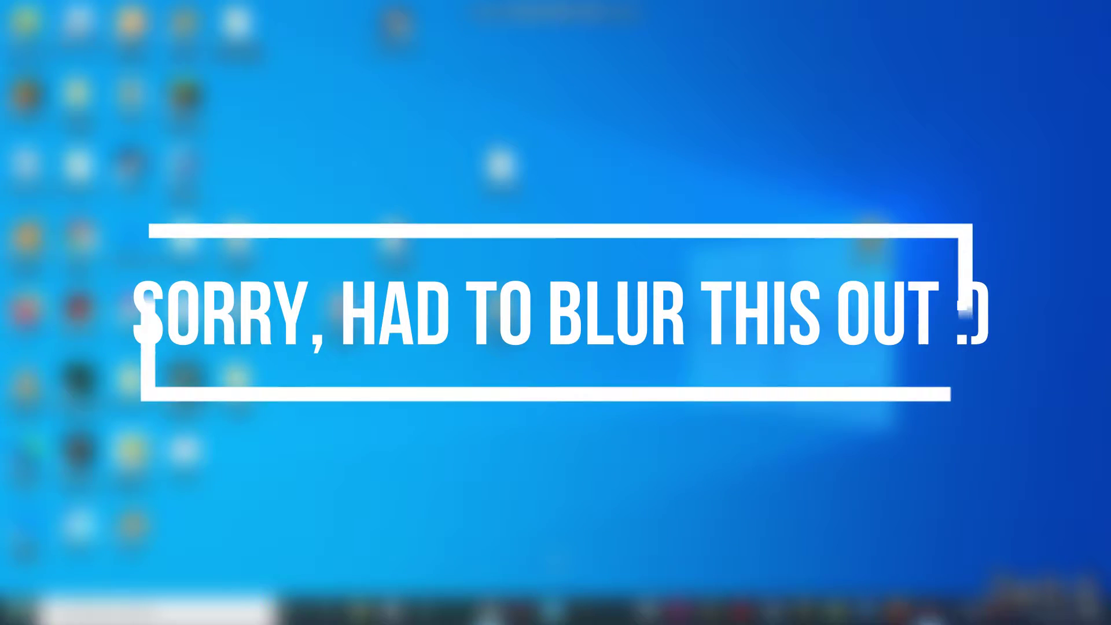
click(486, 616)
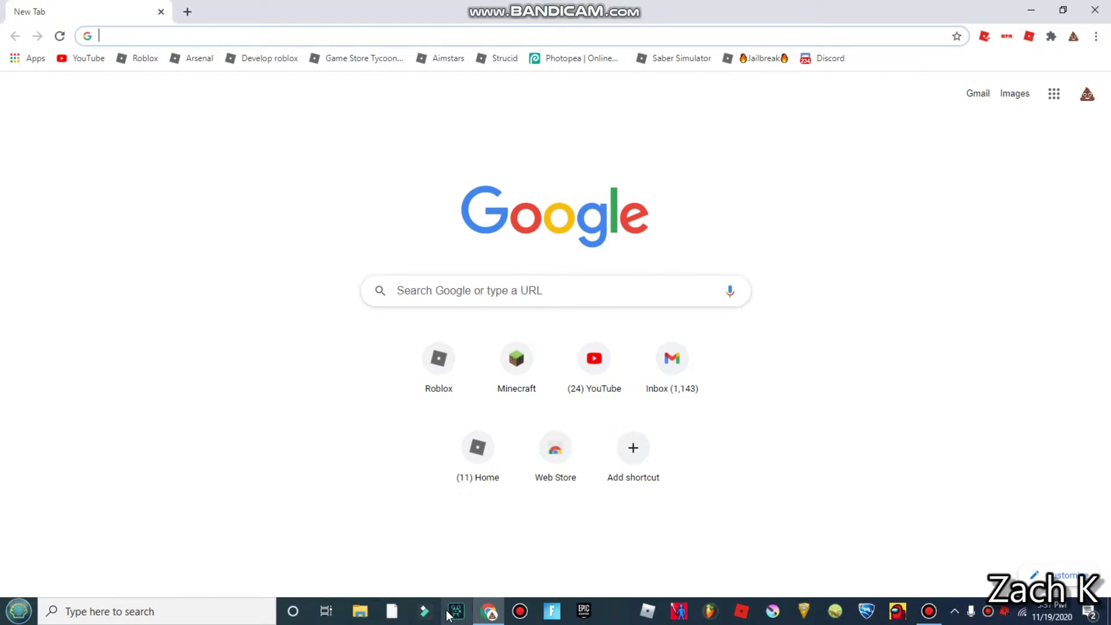
click(803, 327)
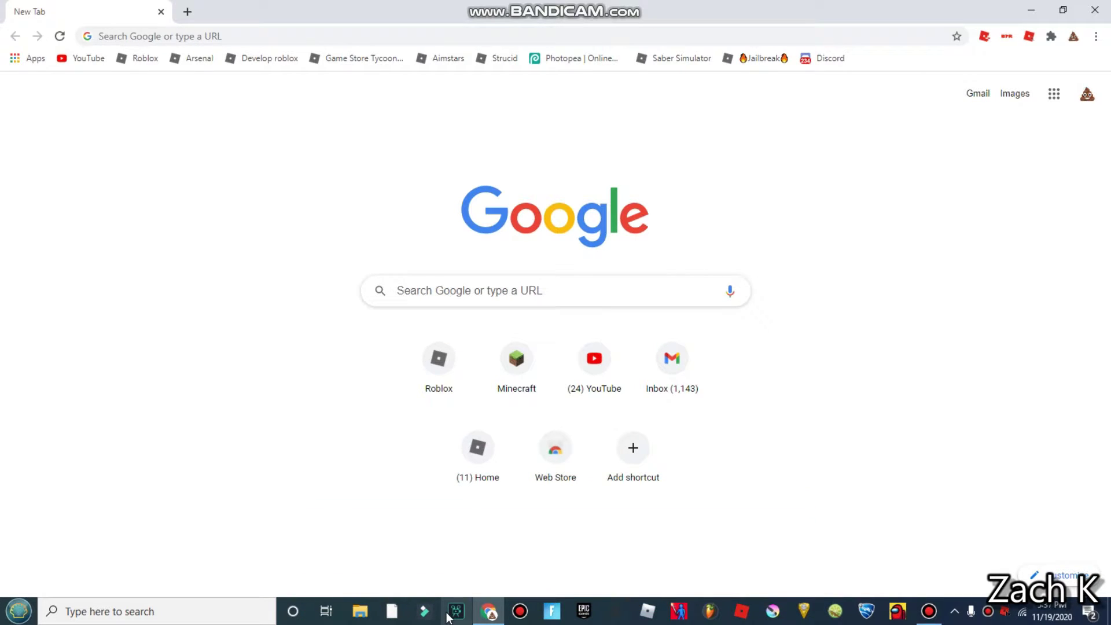
- Launch Movavi Video Editor from the taskbar to show its start window
click(449, 616)
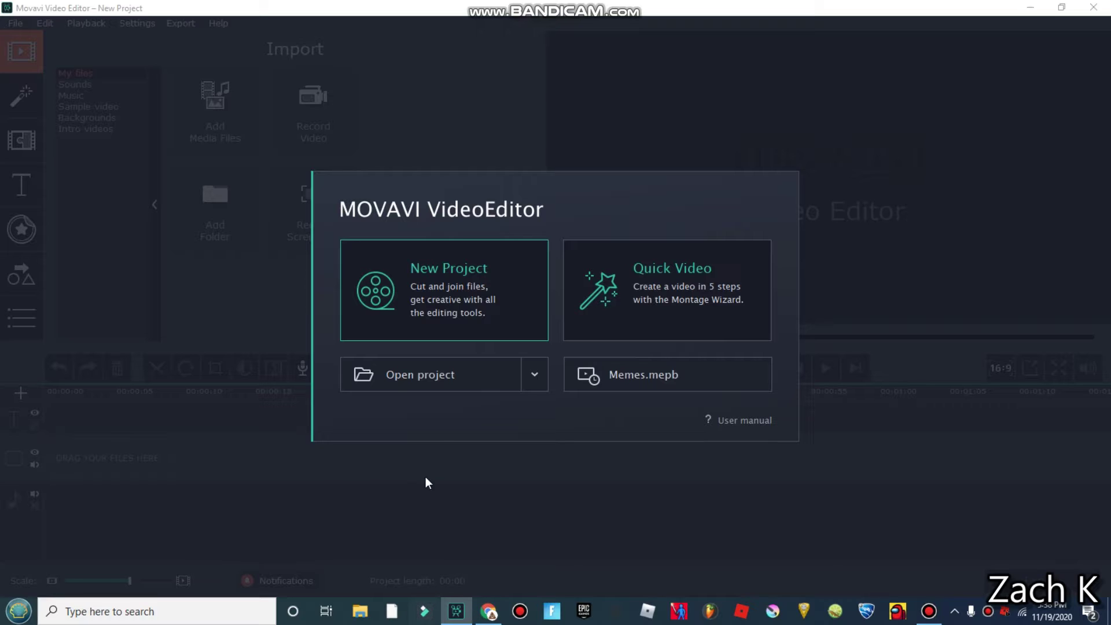
- Start an empty new project and browse the titles across all categories
click(457, 312)
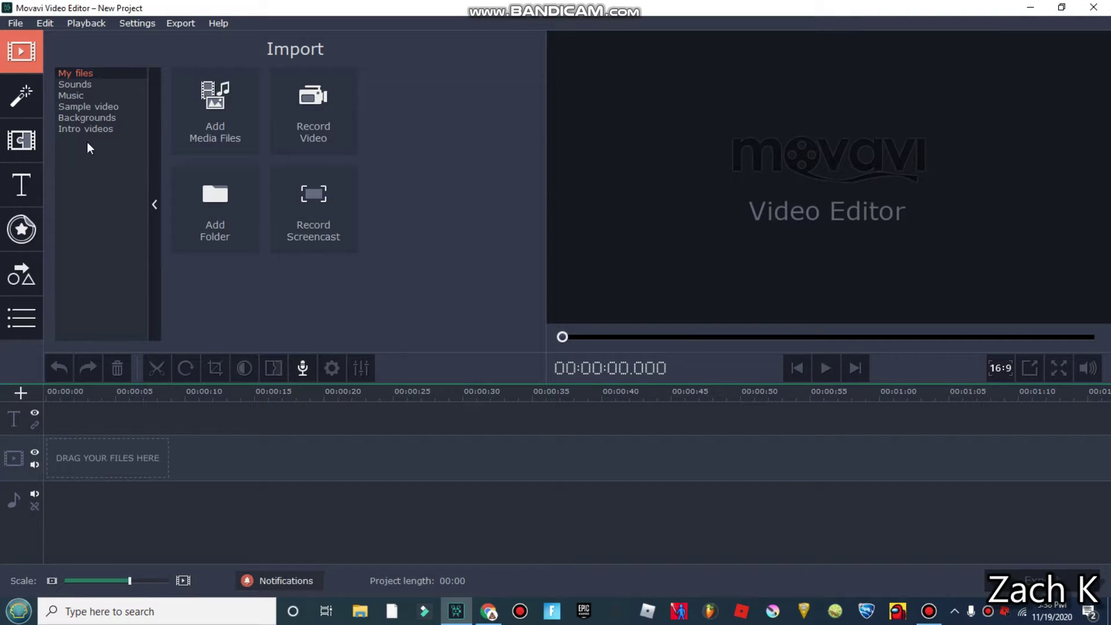
click(21, 185)
scroll(457, 193, down, 1)
scroll(446, 194, up, 1)
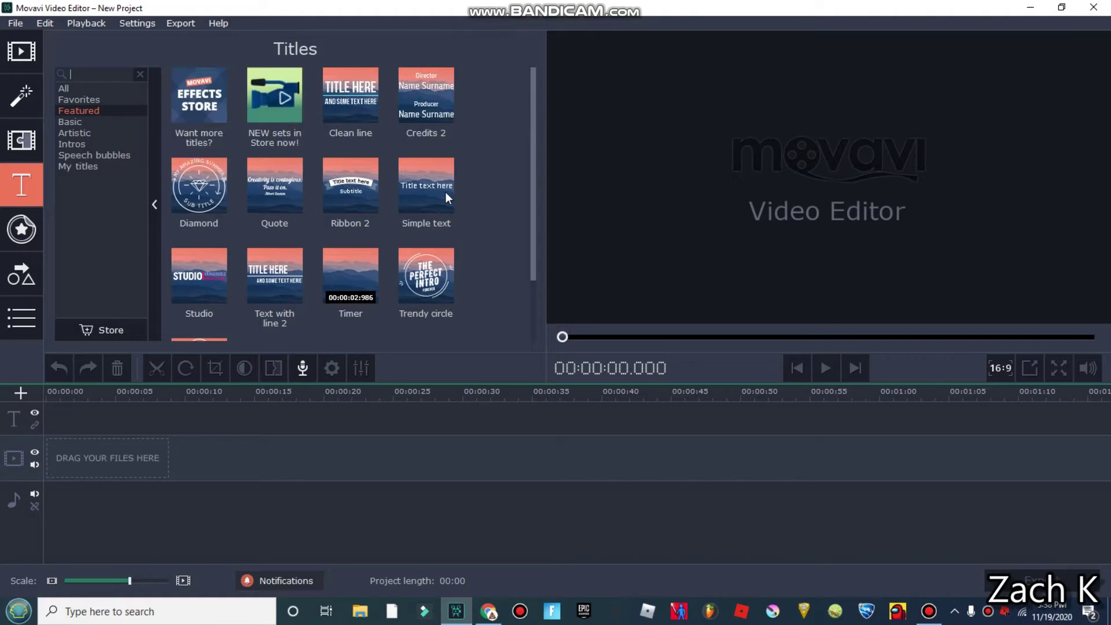
scroll(405, 214, down, 1)
scroll(348, 231, up, 1)
scroll(317, 227, down, 1)
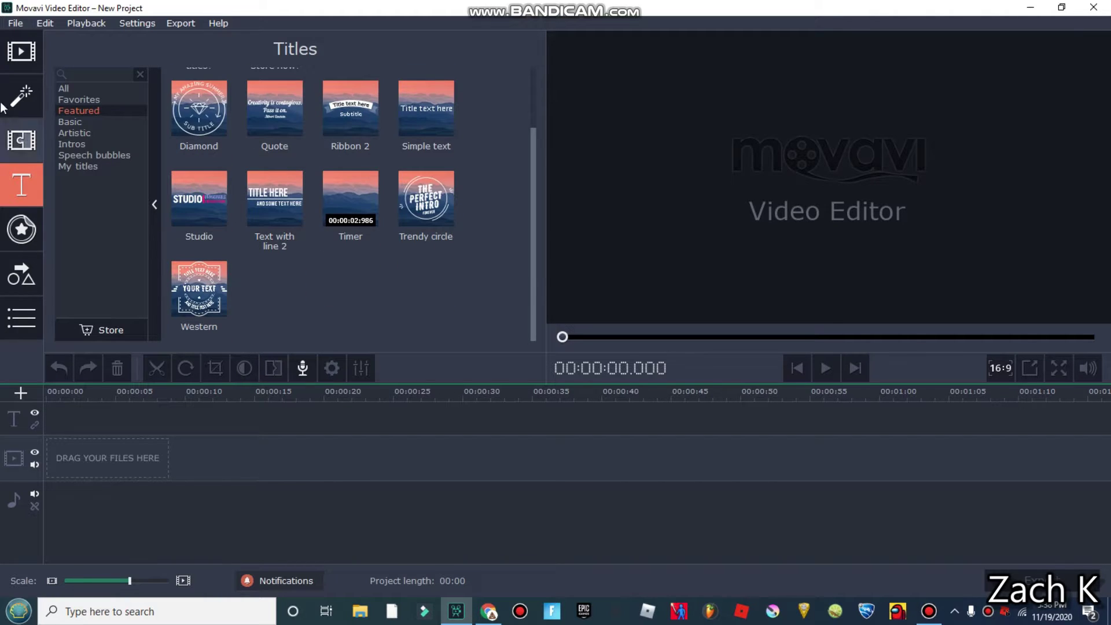
click(75, 89)
scroll(488, 179, down, 10)
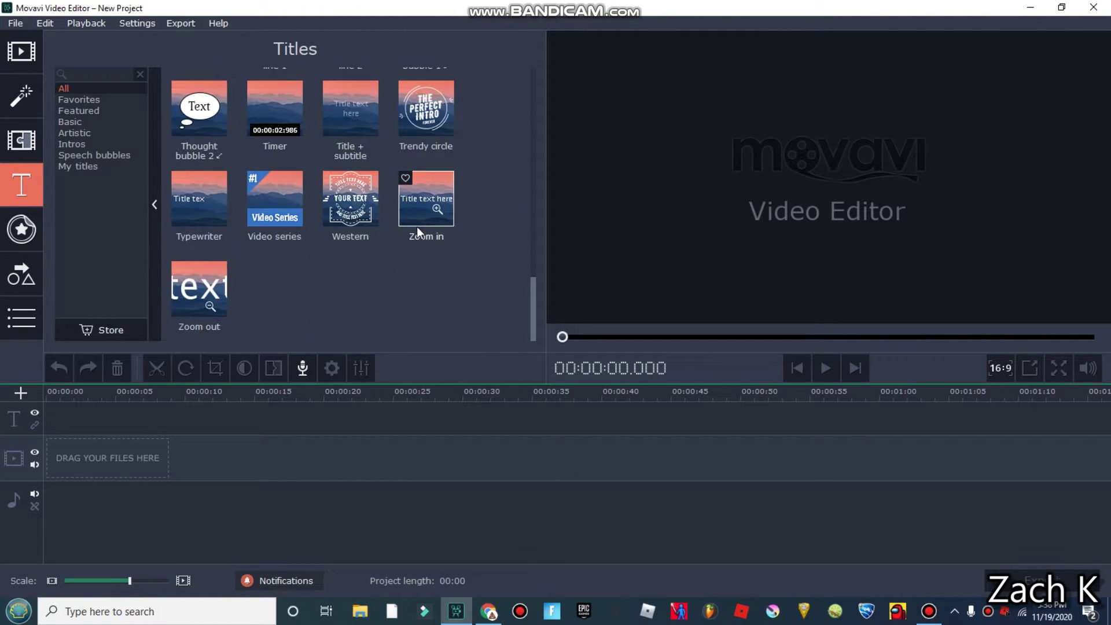
scroll(416, 231, up, 3)
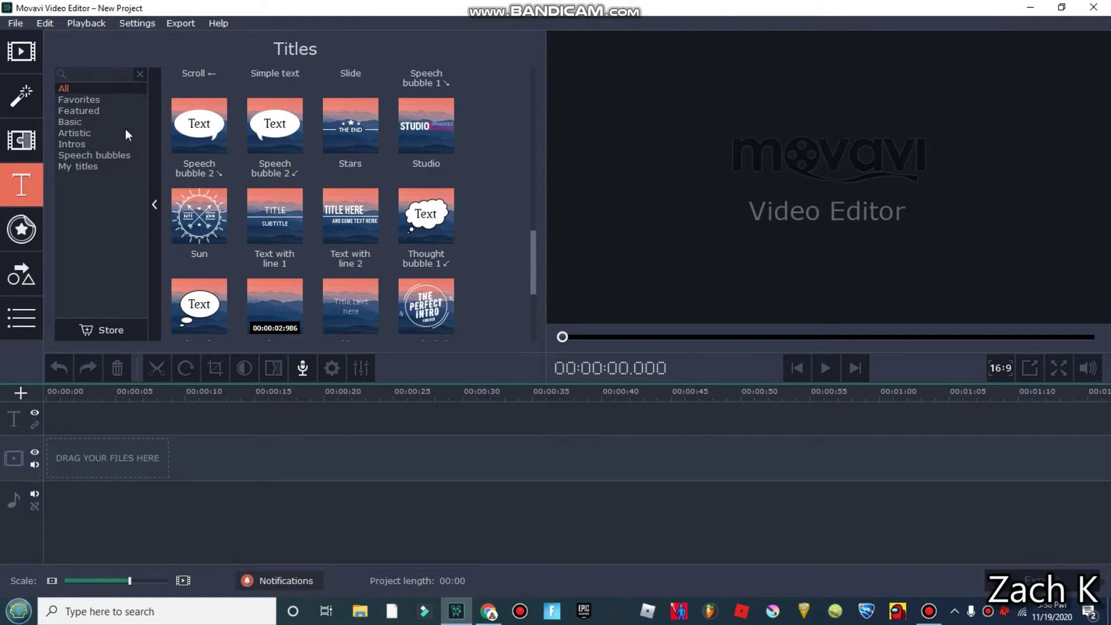
- Browse stickers, callouts and filters, previewing Camera shake and dragging it to the timeline
click(21, 229)
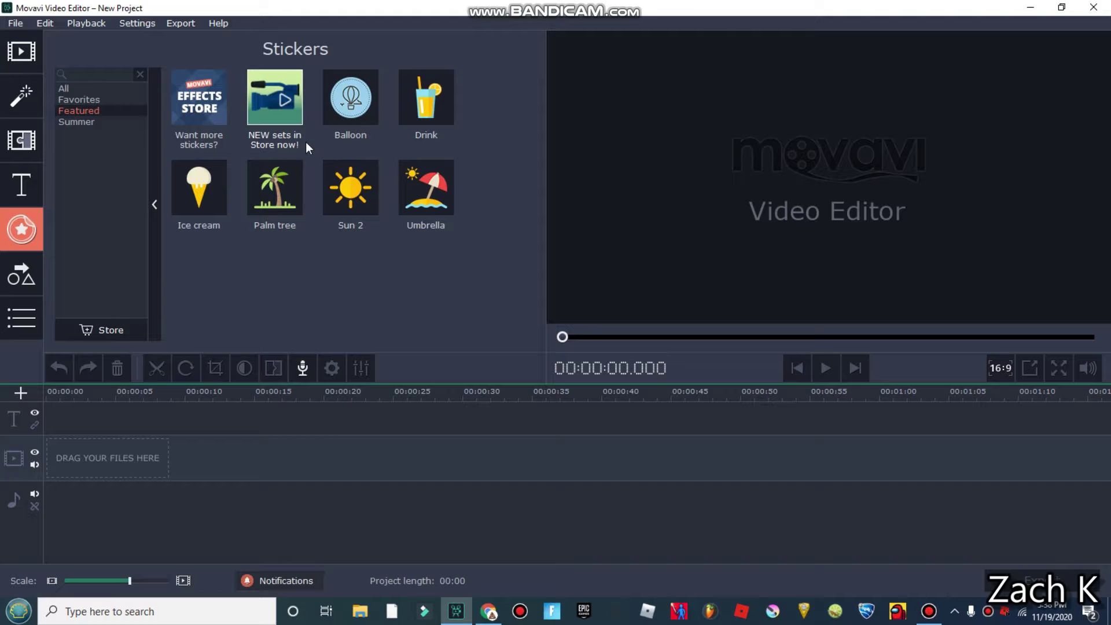
click(21, 274)
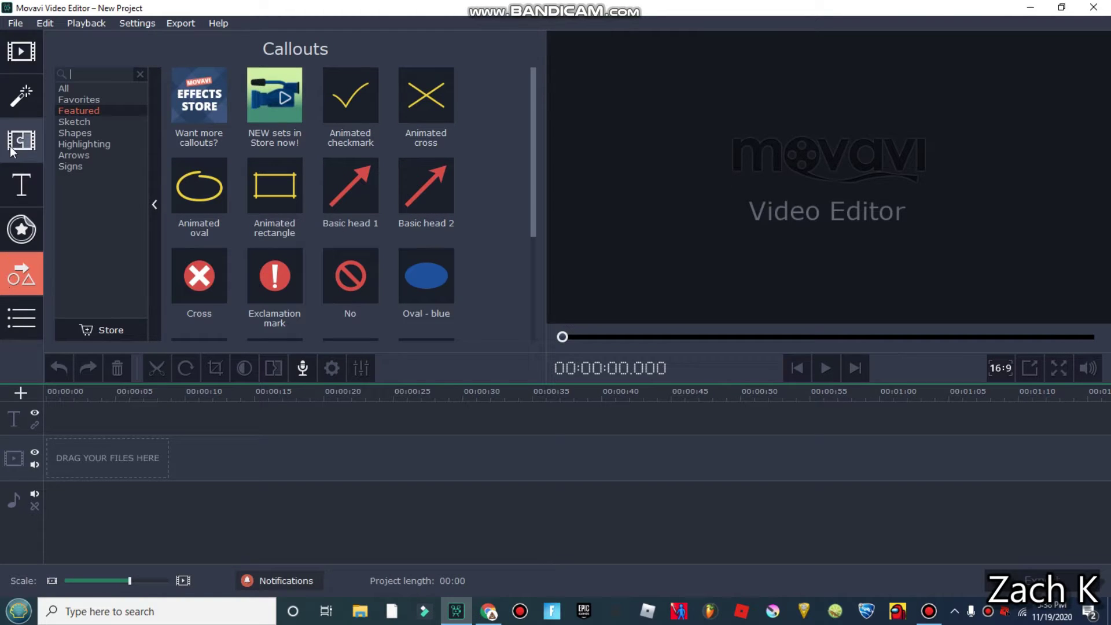
click(16, 103)
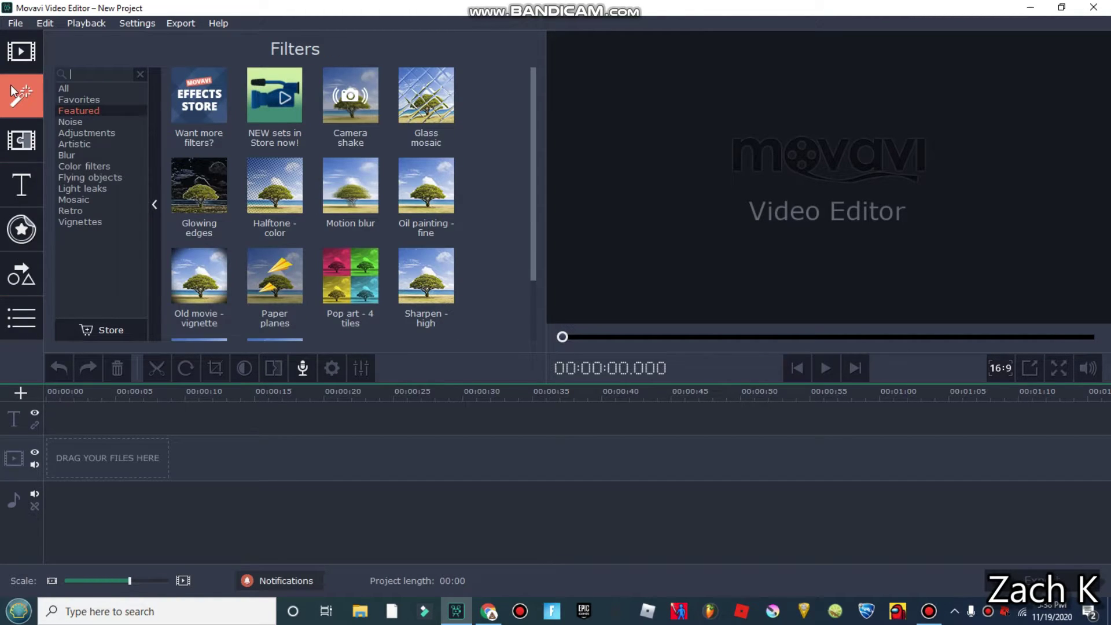
click(355, 97)
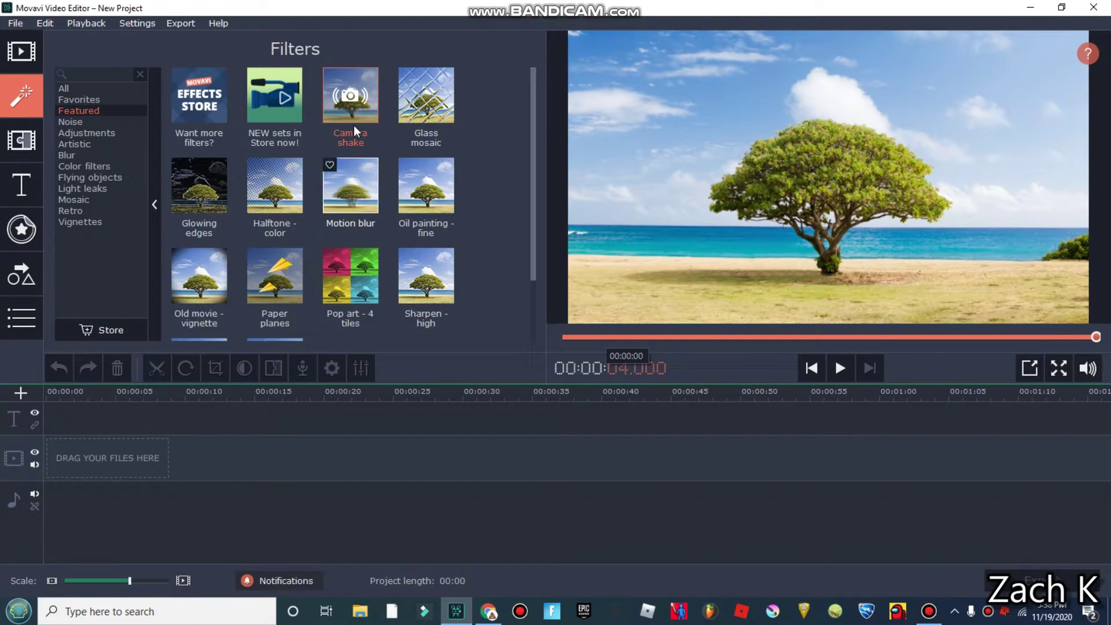
drag(373, 126, 145, 469)
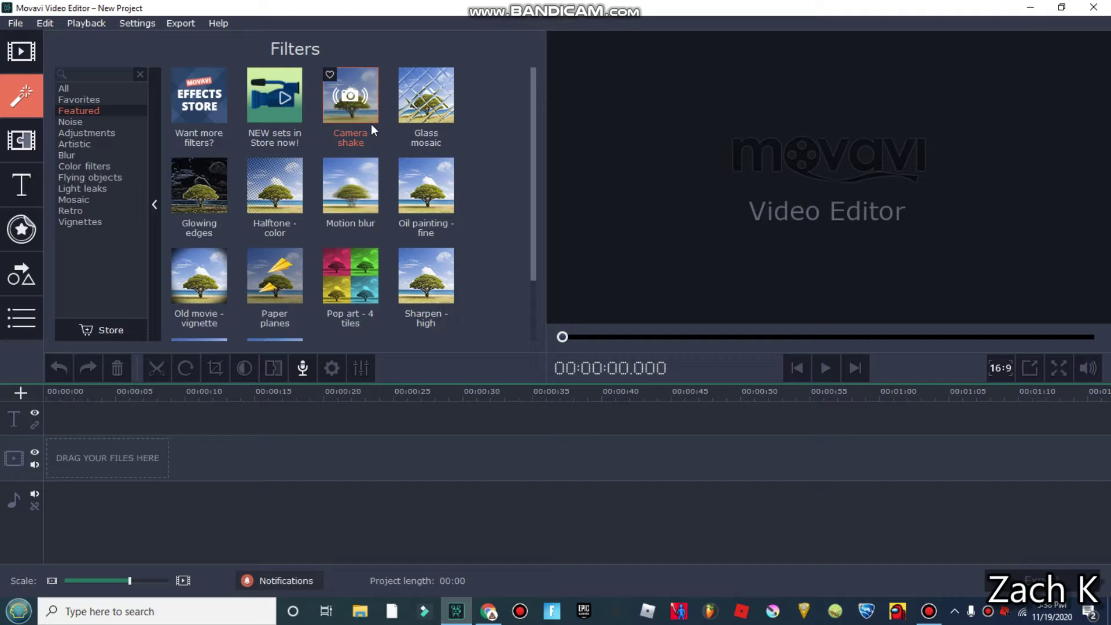
scroll(363, 204, down, 2)
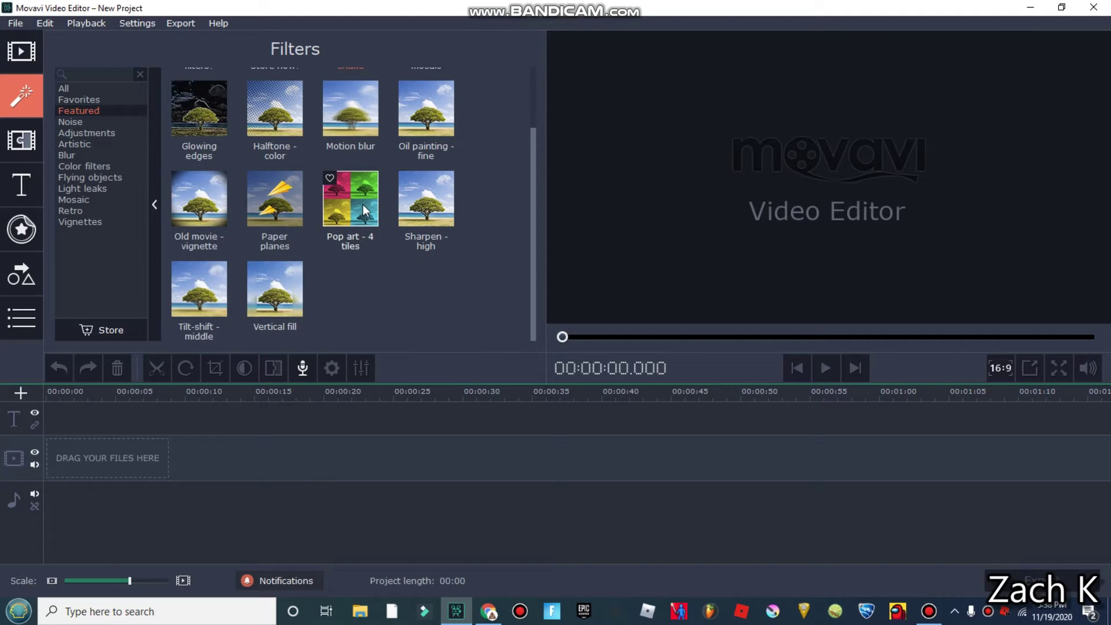
scroll(370, 218, up, 2)
scroll(370, 225, down, 2)
scroll(363, 225, up, 1)
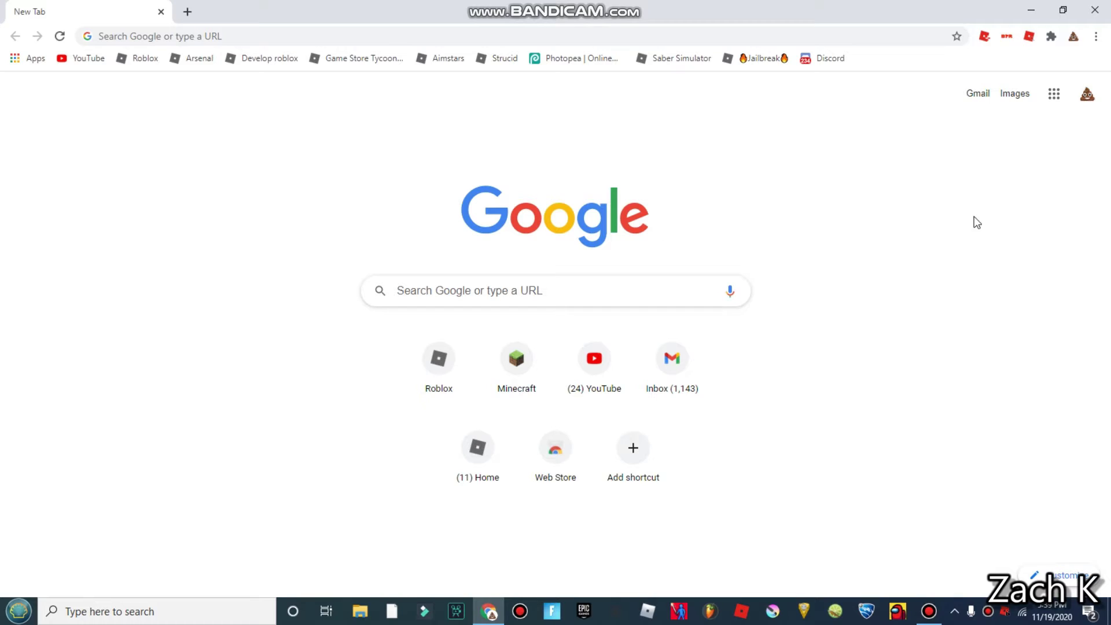
click(929, 611)
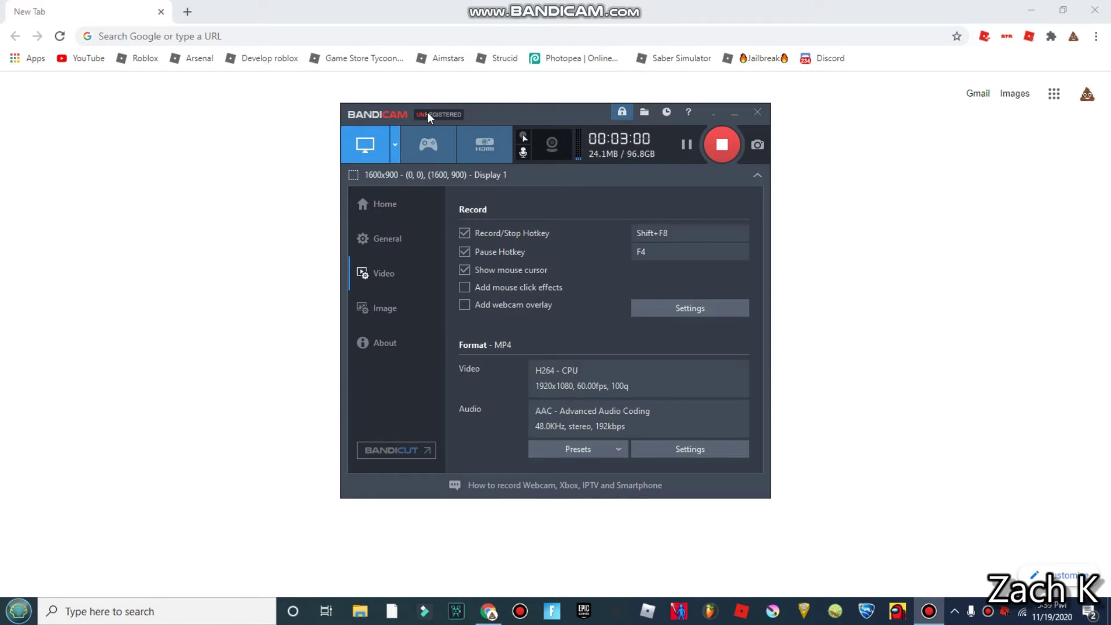
click(419, 248)
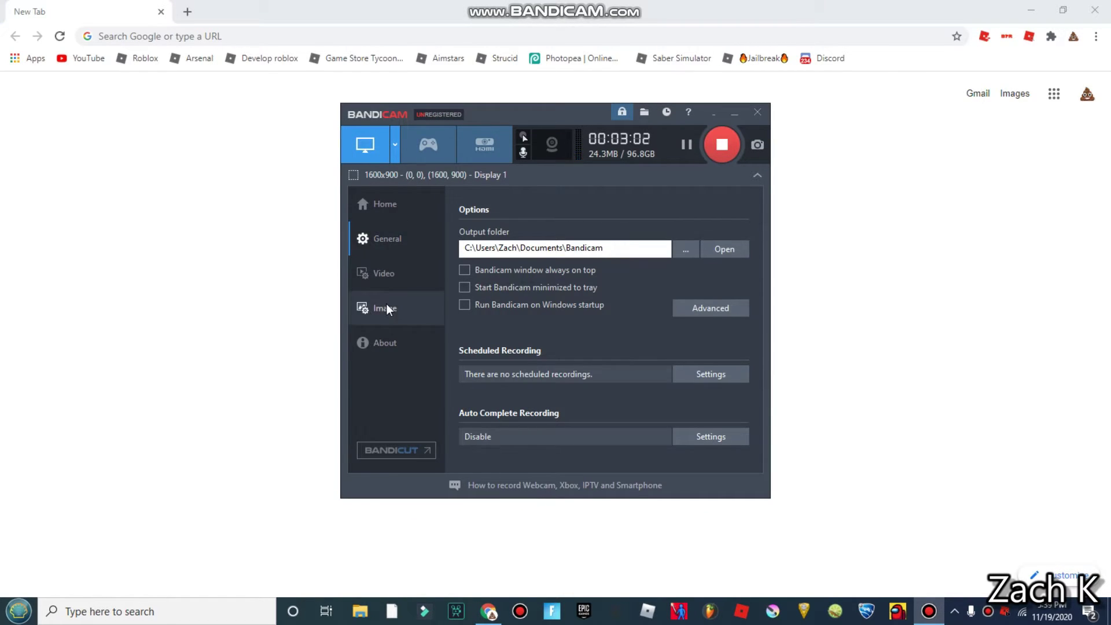
click(384, 276)
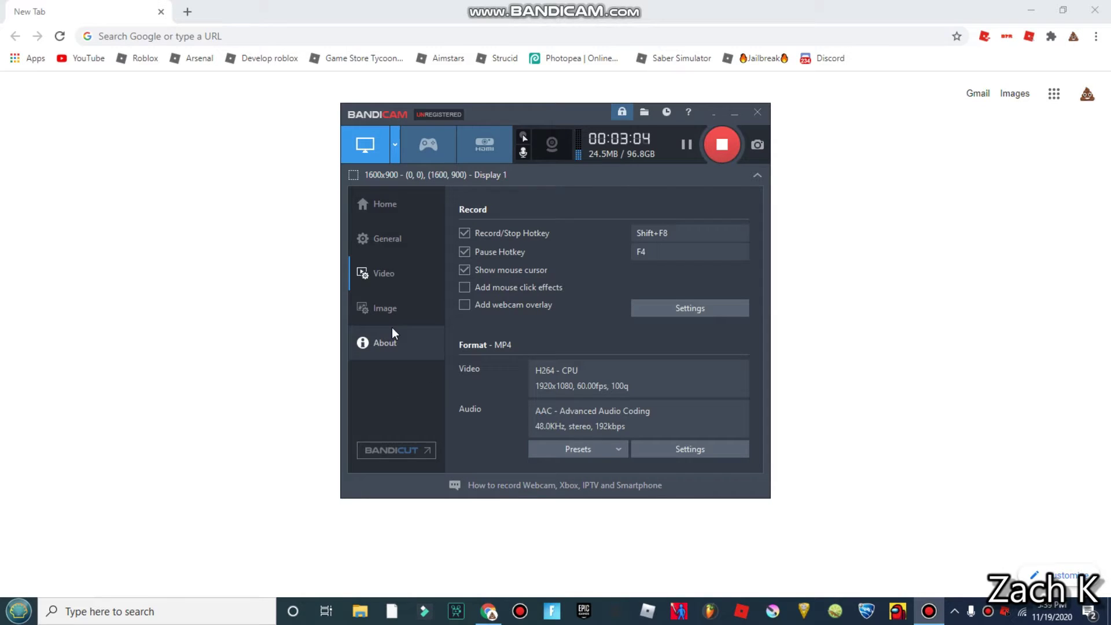
click(735, 111)
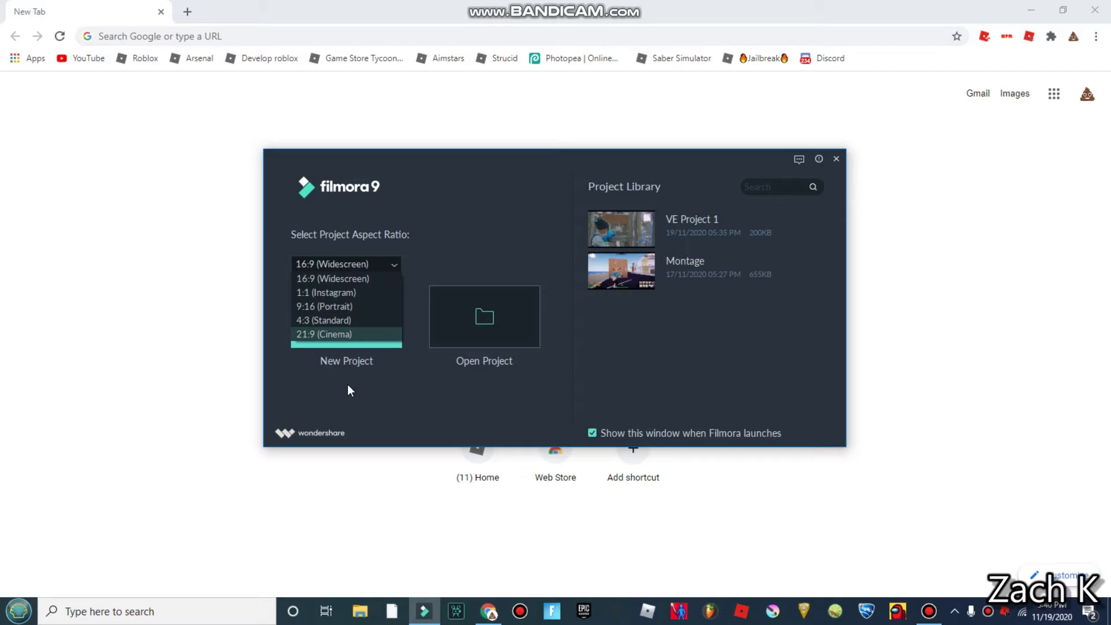
- Create a new Filmora project with the 16:9 (Widescreen) aspect ratio
click(331, 268)
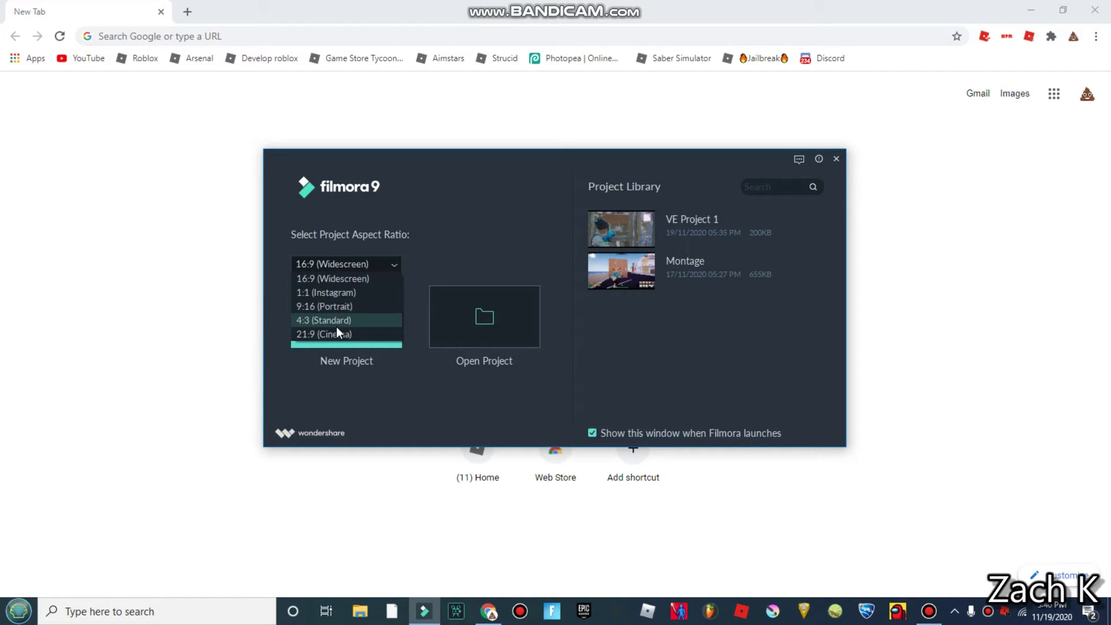
click(333, 279)
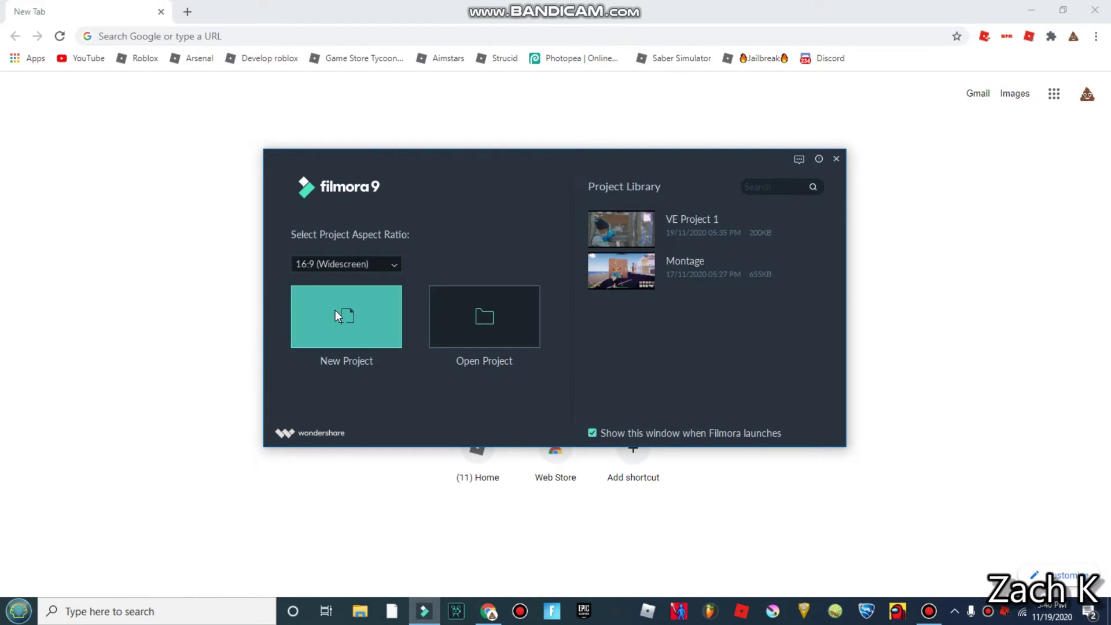
click(335, 310)
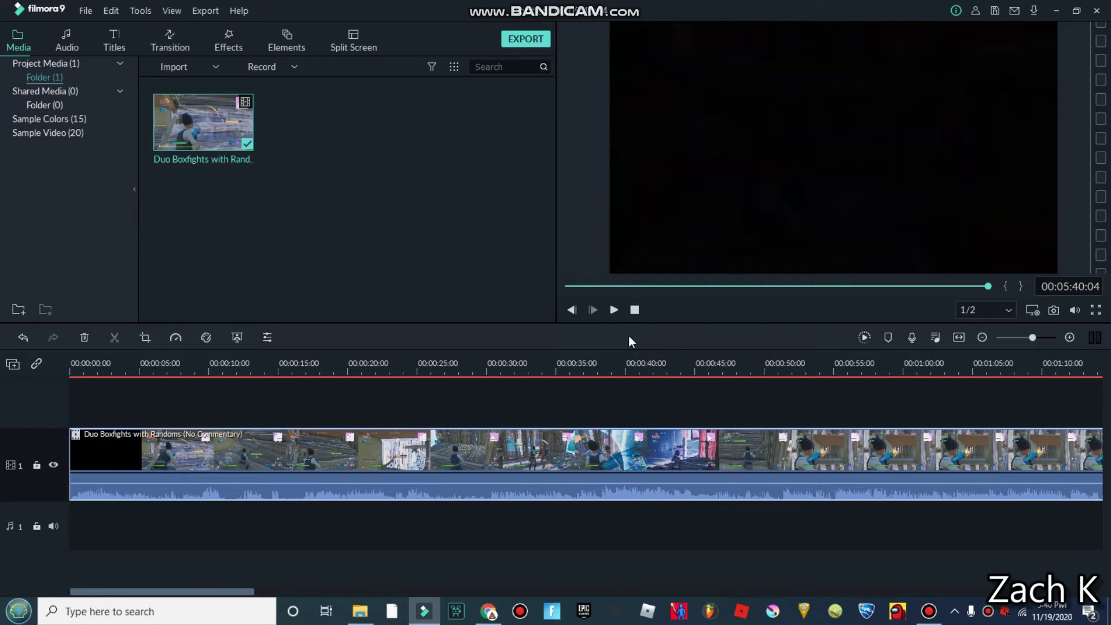
- Drag the clip's volume line down to mute it, then preview up to about 00:00:05
click(614, 310)
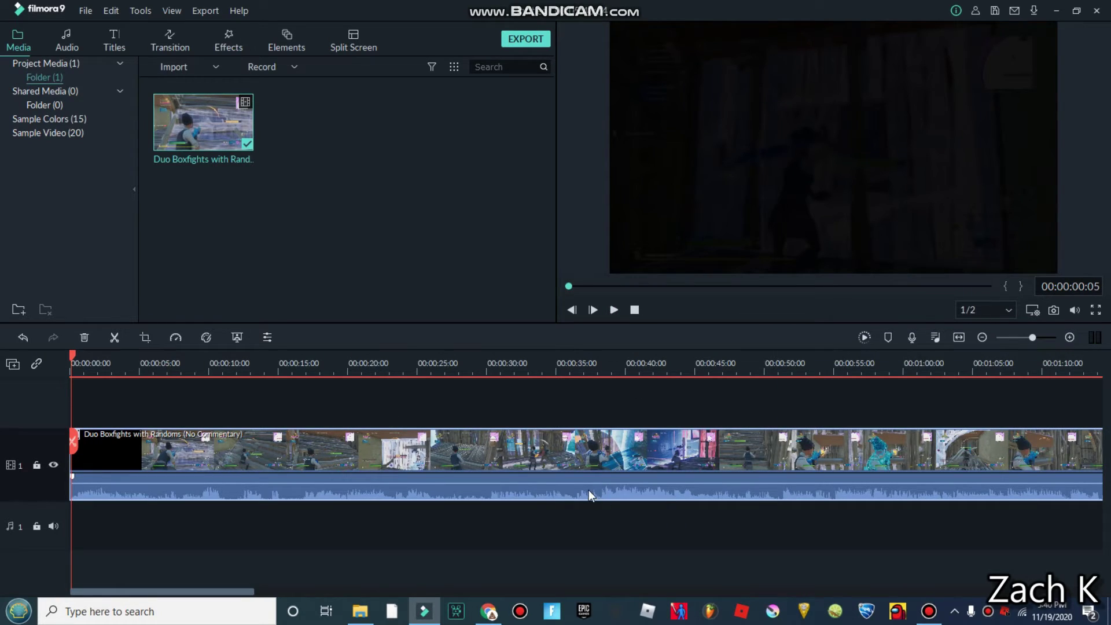
drag(590, 490, 595, 510)
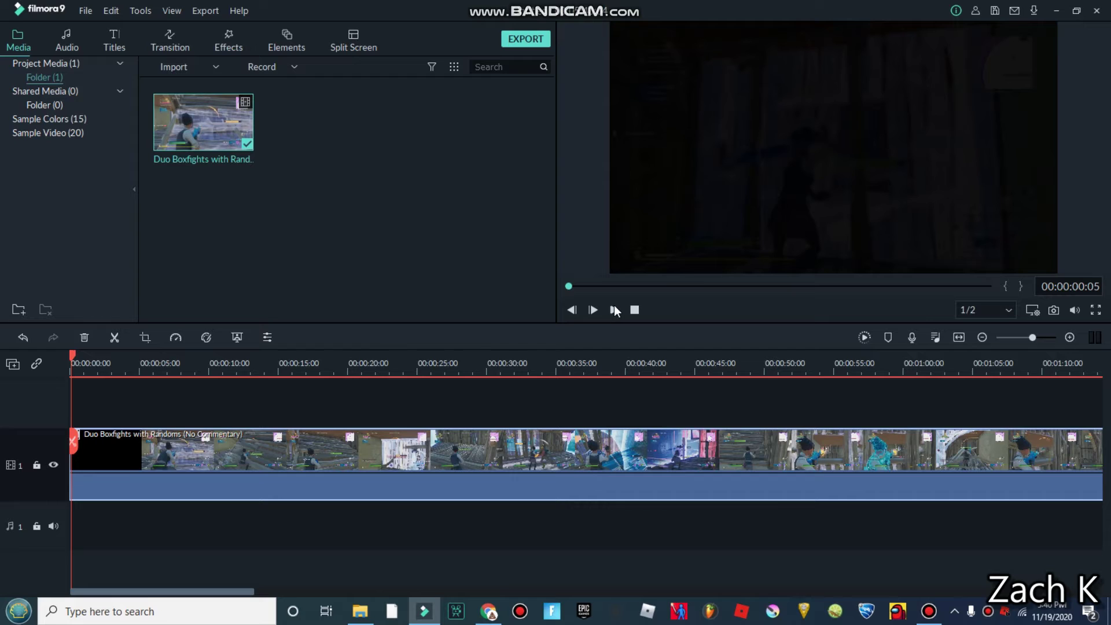
click(614, 308)
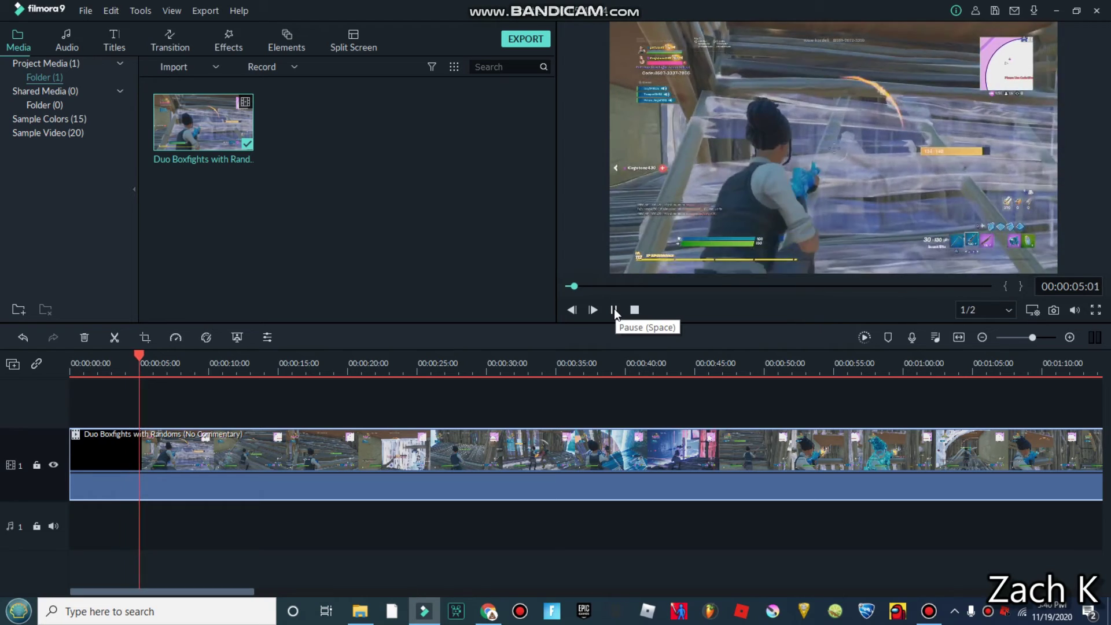
click(613, 310)
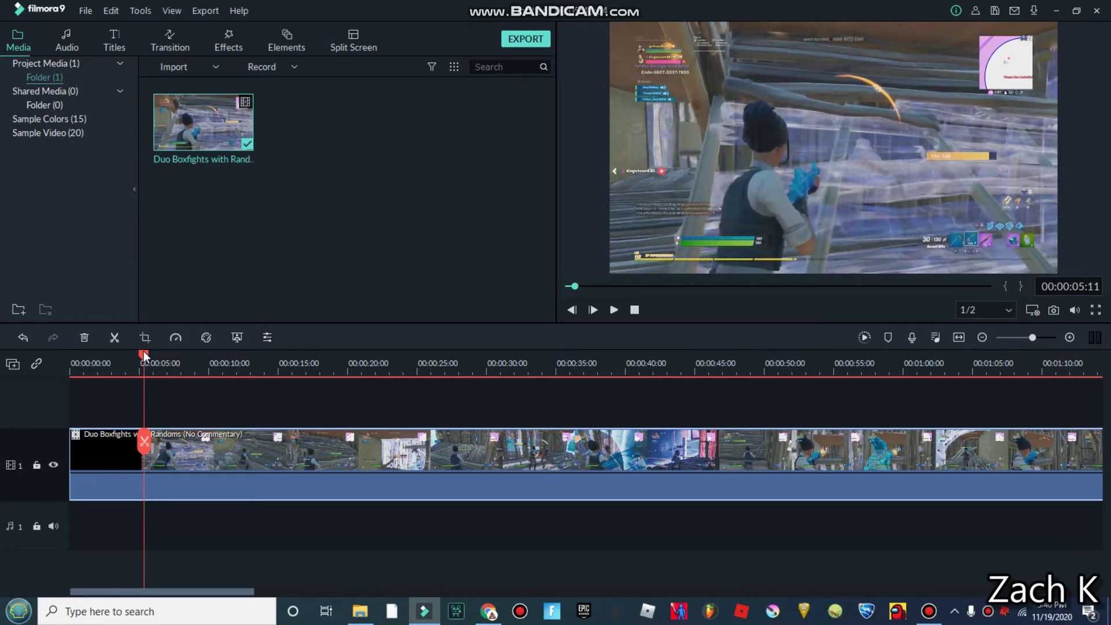
- Split off the black opening of the clip and delete that piece
drag(143, 351, 41, 358)
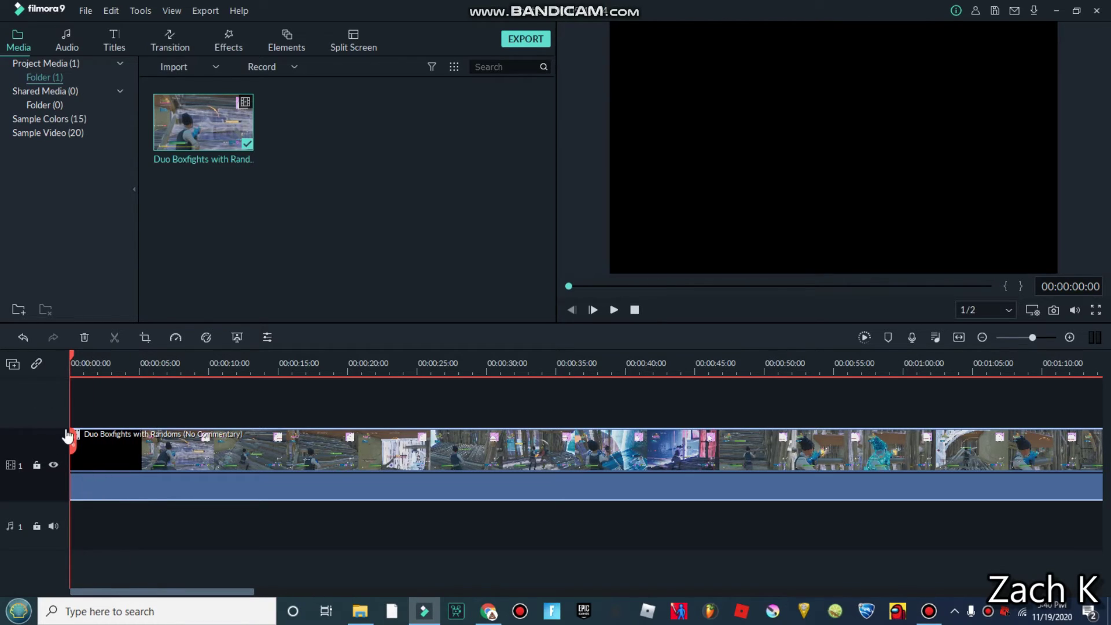
click(614, 311)
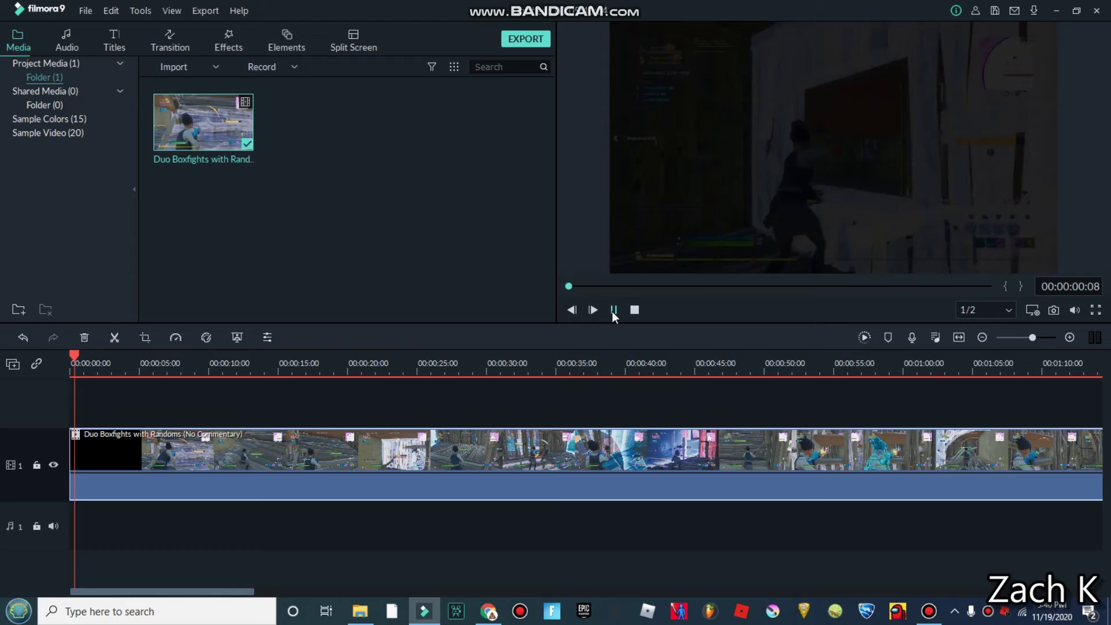
click(614, 310)
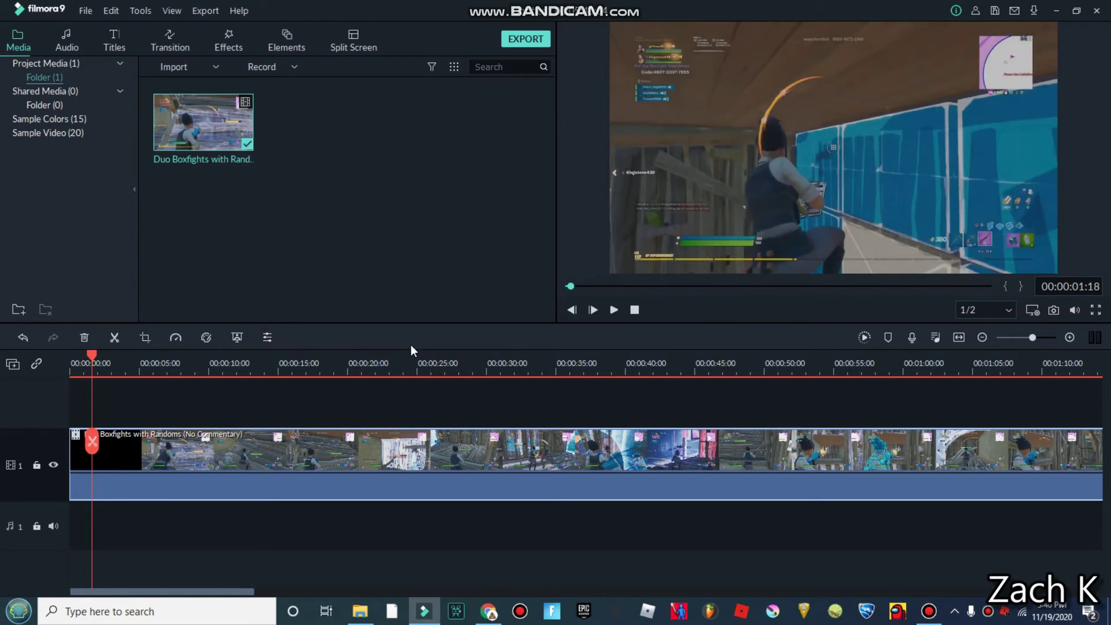
click(91, 444)
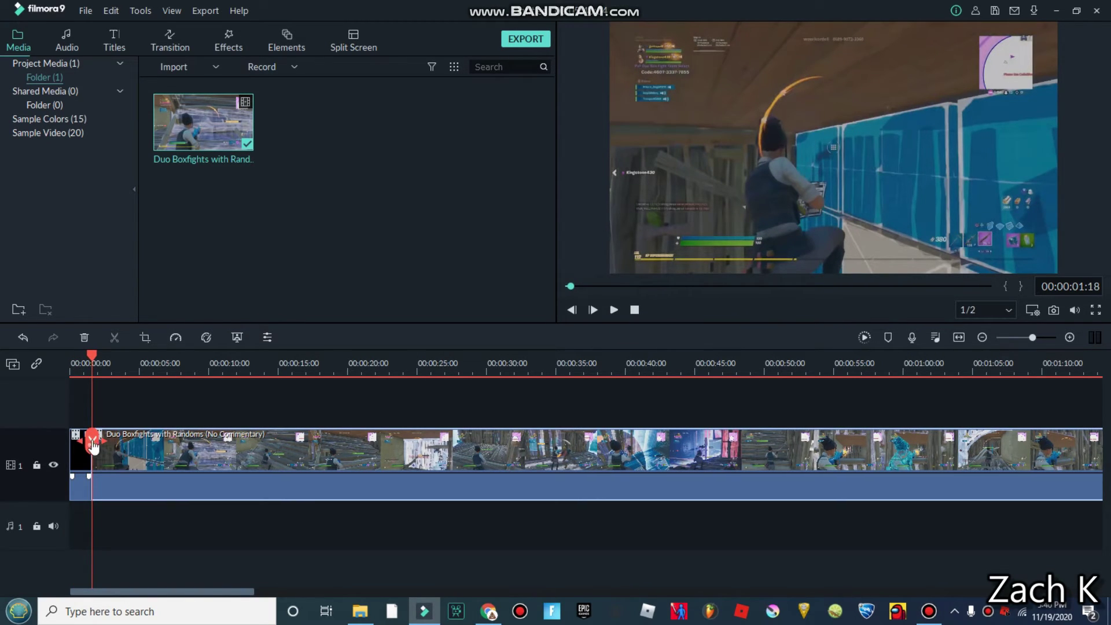
click(74, 453)
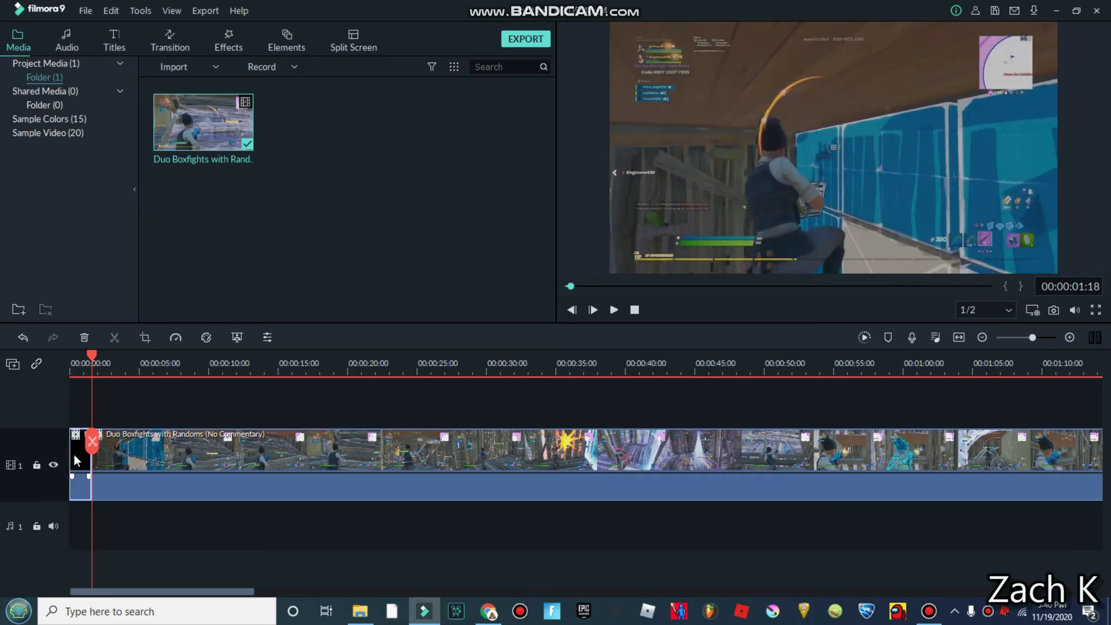
right_click(74, 454)
click(138, 71)
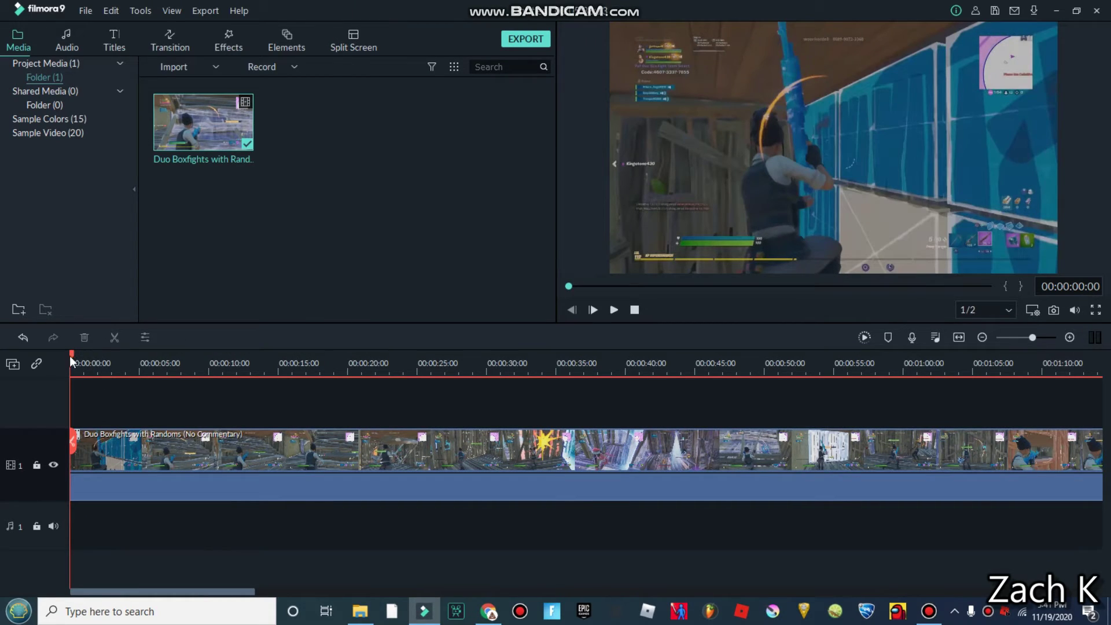
- Split at about 2 s and 00:00:45:04, ripple delete the middle section, and replay the cut
drag(71, 359, 700, 359)
click(114, 337)
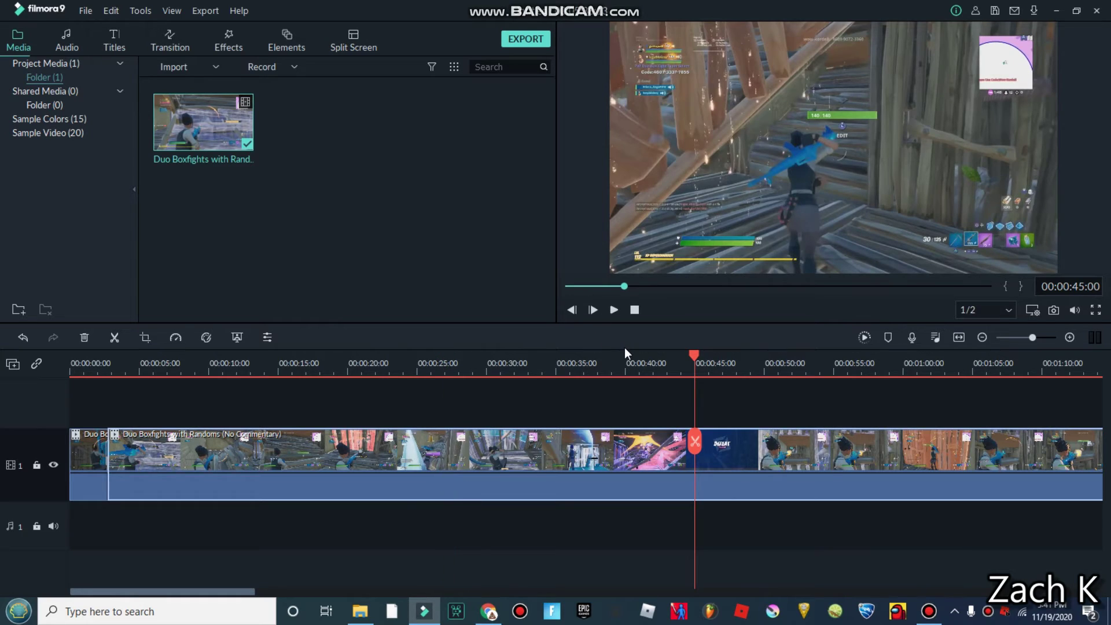
click(637, 356)
click(614, 310)
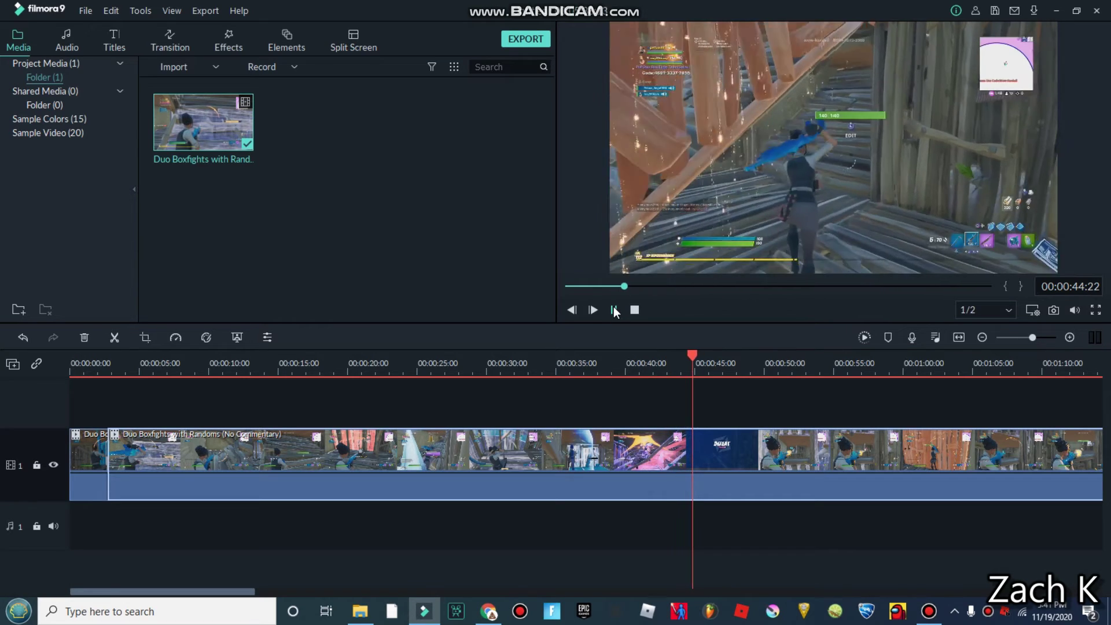
click(615, 311)
click(695, 442)
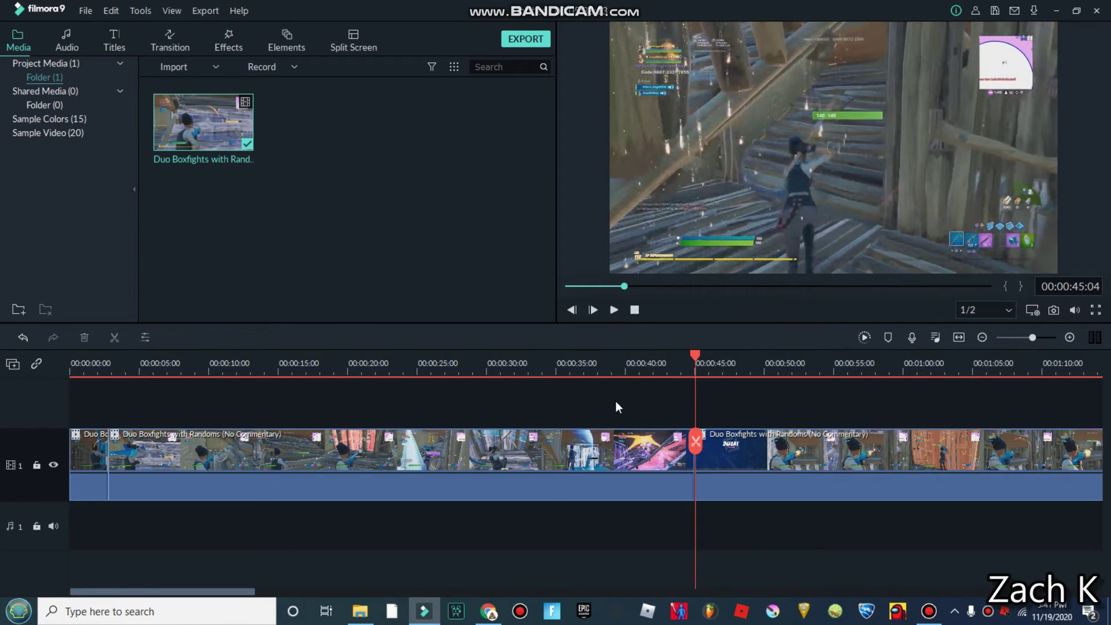
right_click(631, 439)
click(674, 86)
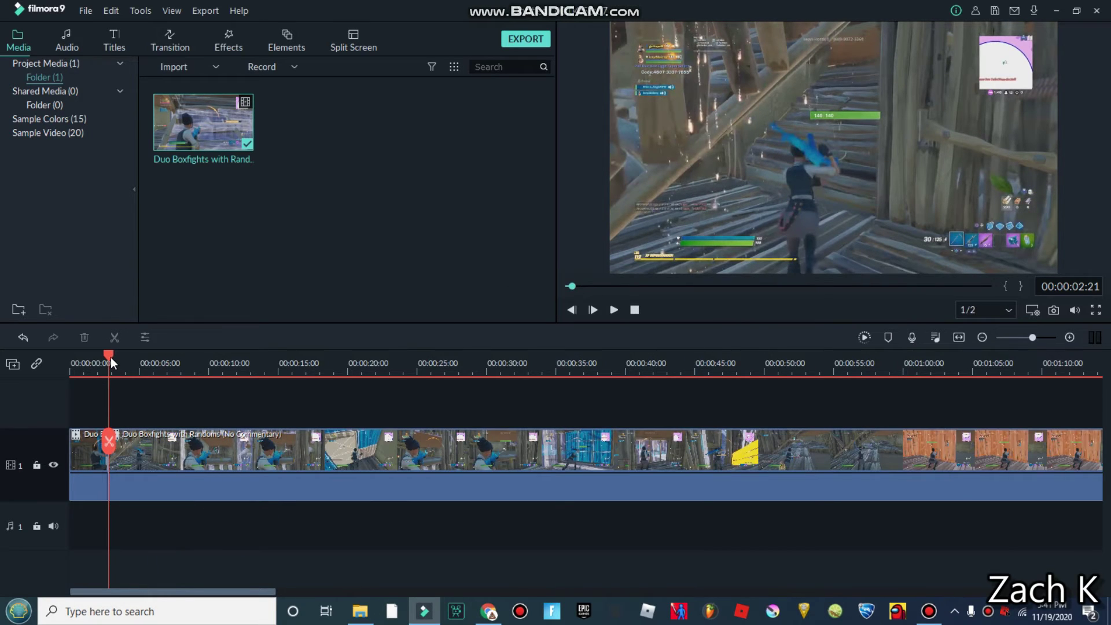
drag(109, 355, 96, 356)
click(615, 309)
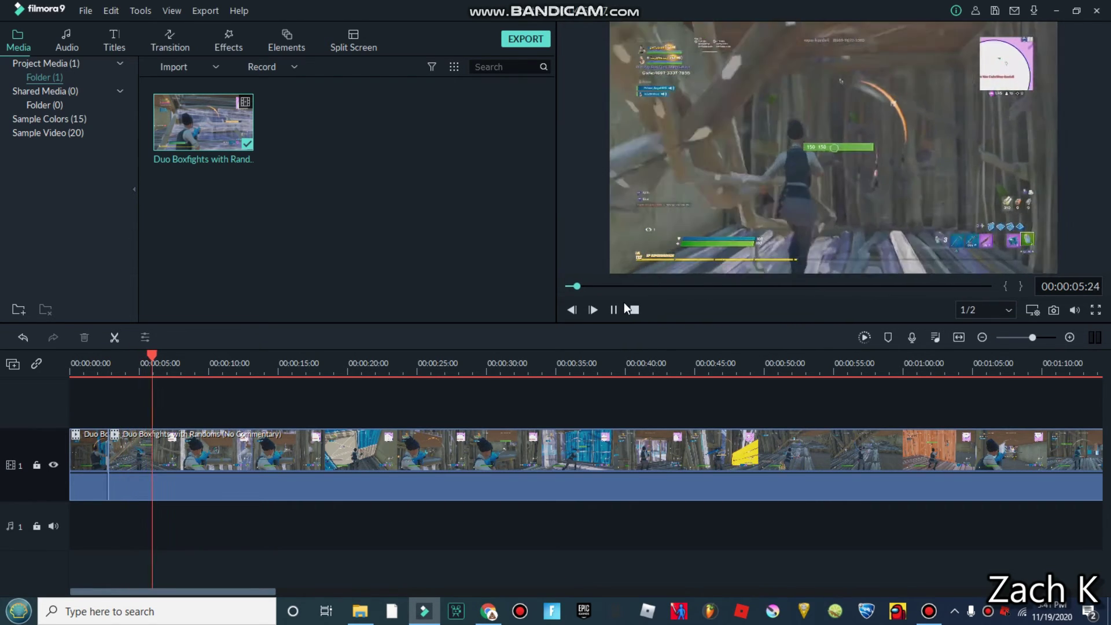
- Stop playback and open the Transitions library, scrolling down through its list
click(616, 309)
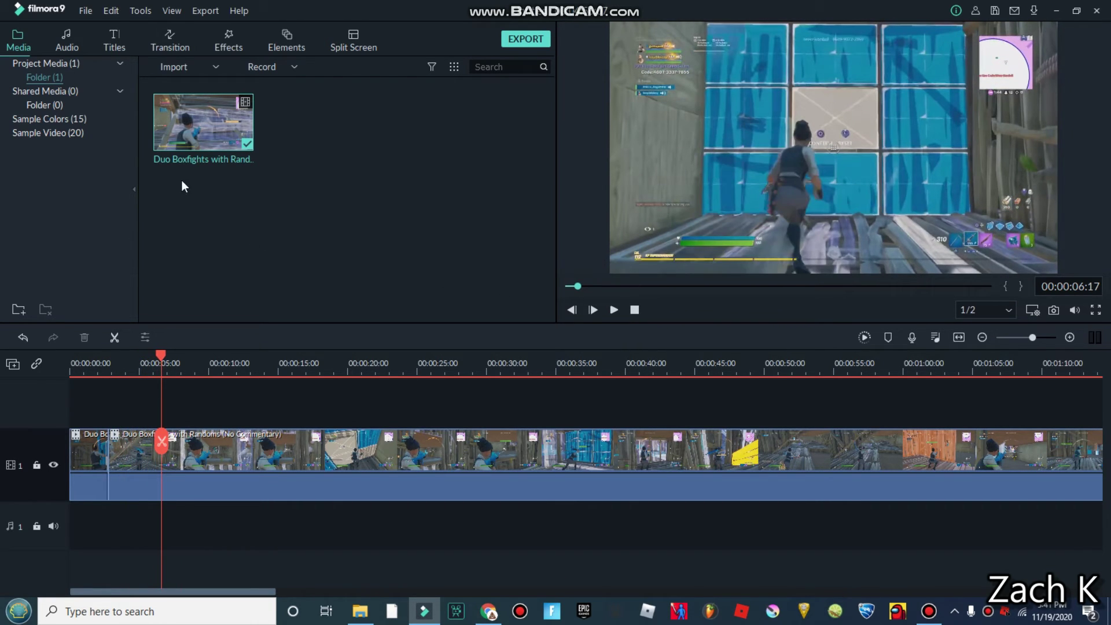
click(114, 44)
click(169, 43)
scroll(280, 250, down, 5)
scroll(304, 174, down, 8)
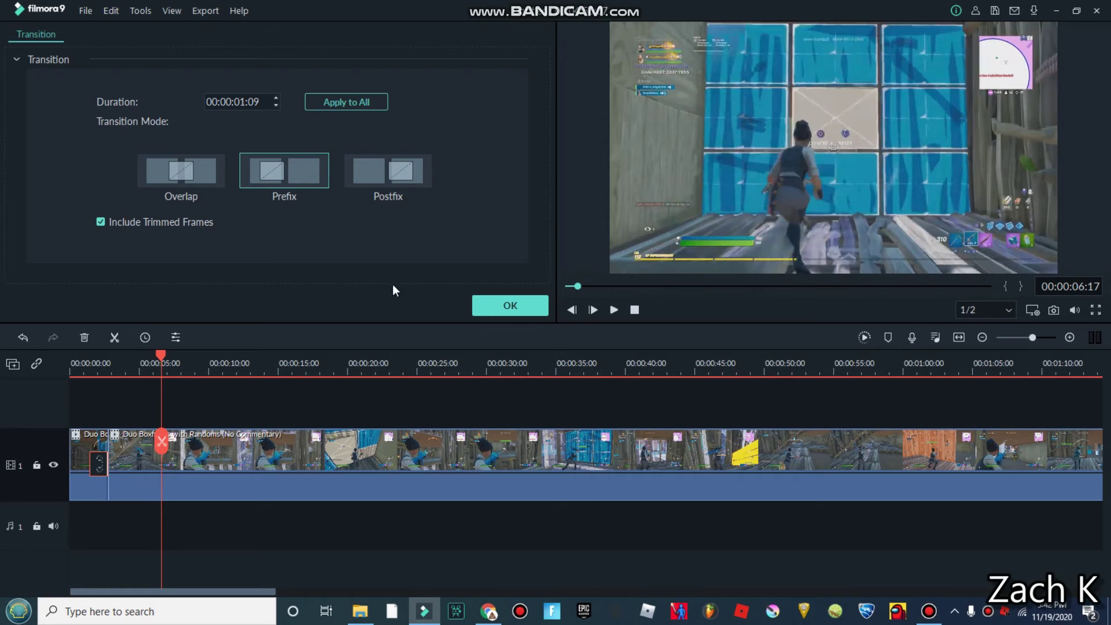
- Confirm the Fisheye Roll settings and preview the opening from 00:00:00:00, pausing at 00:00:04:03
click(511, 306)
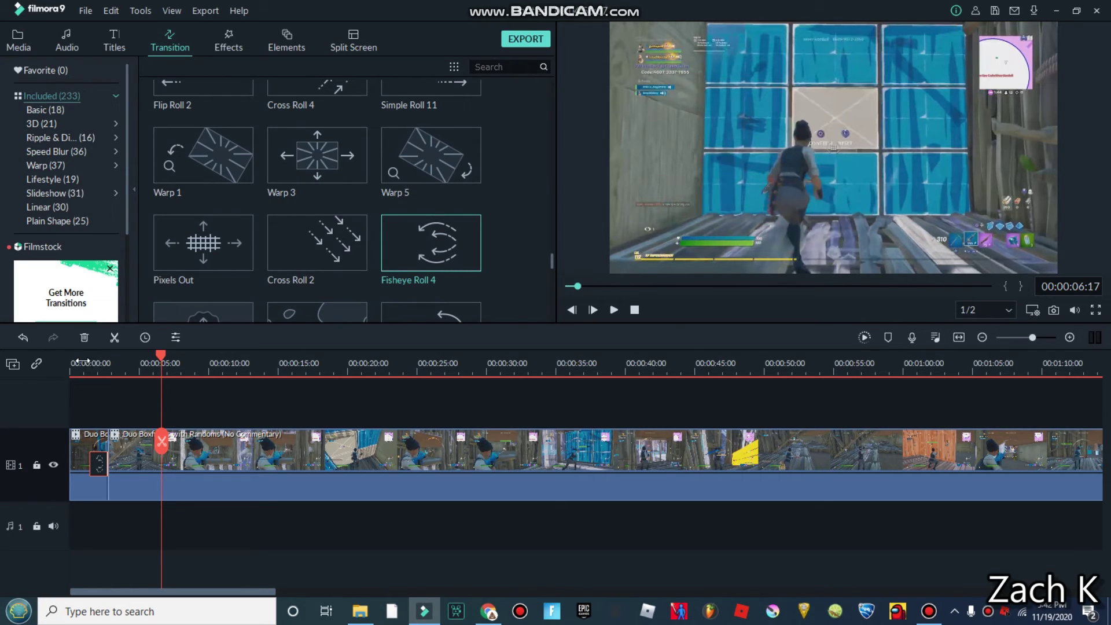
click(65, 354)
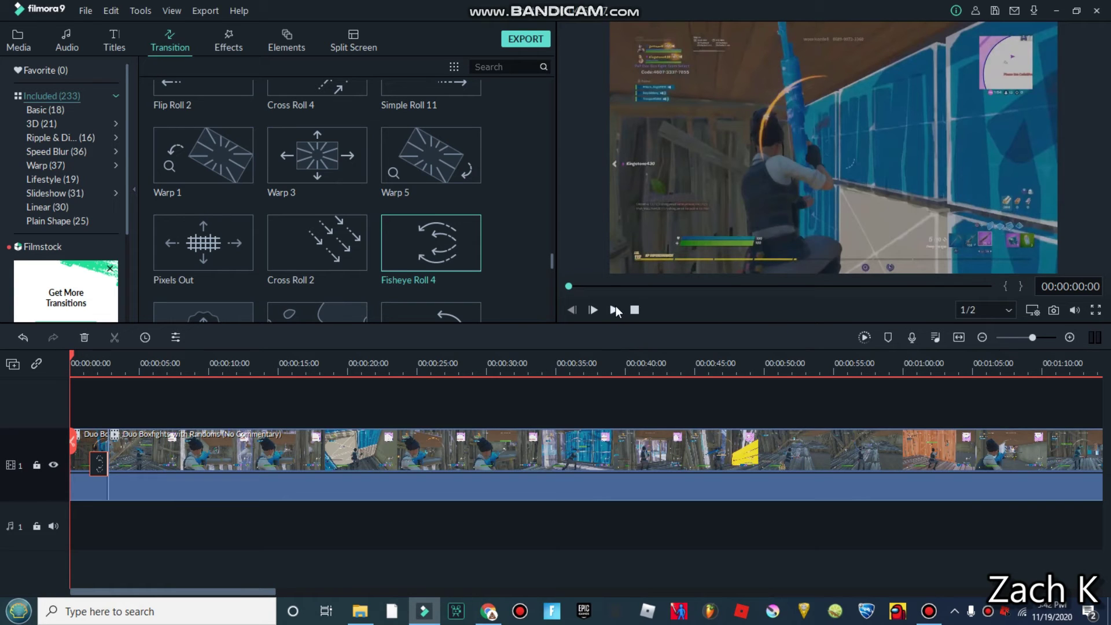
click(615, 309)
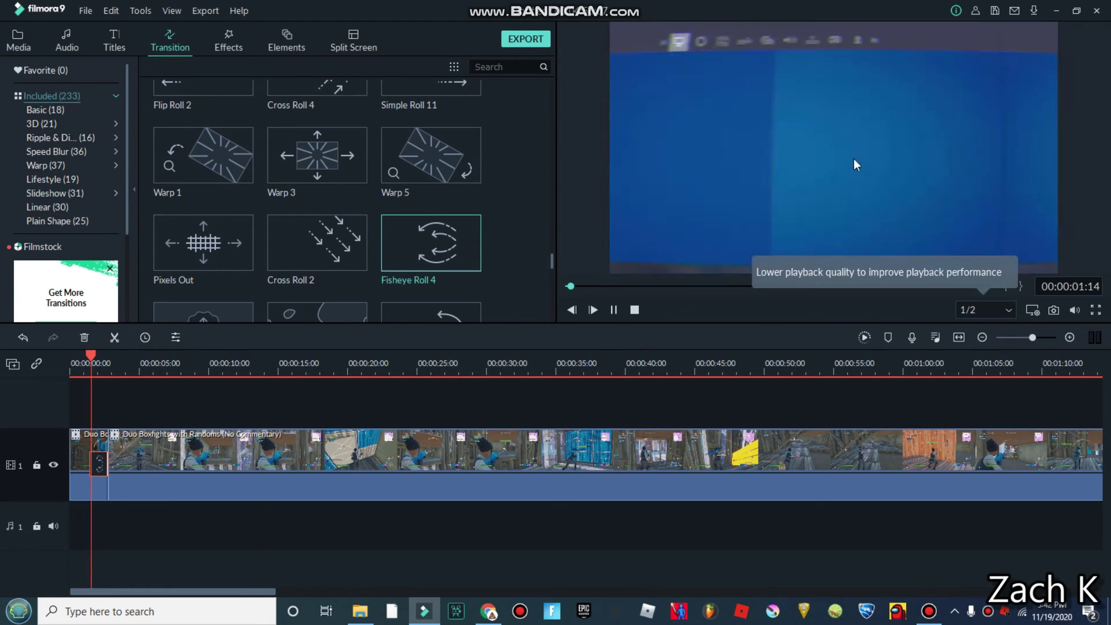
click(614, 310)
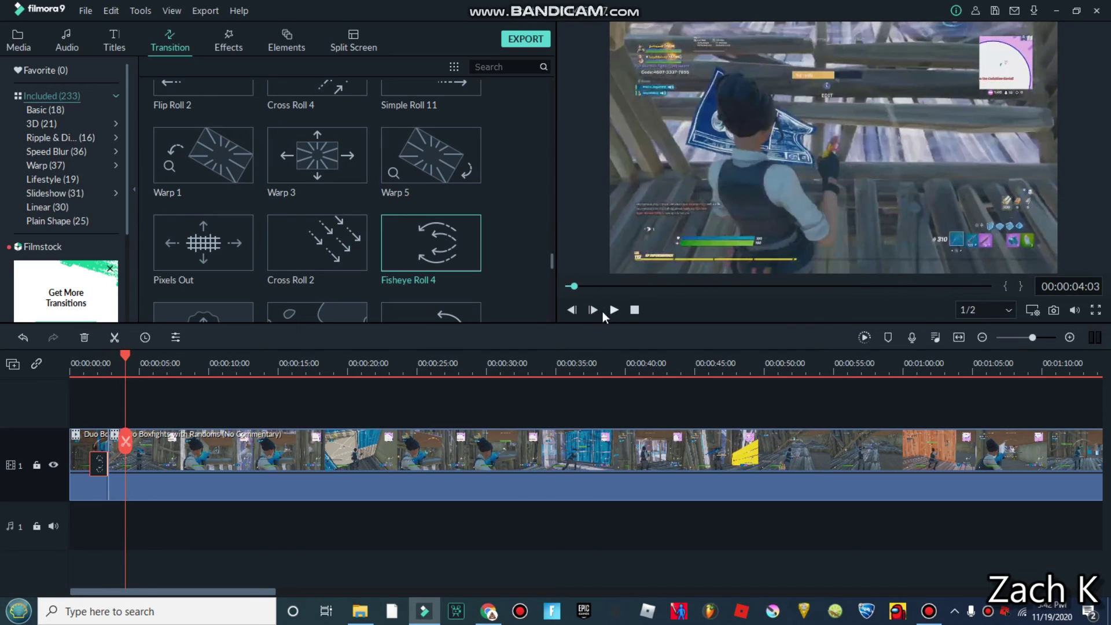
right_click(97, 458)
click(123, 493)
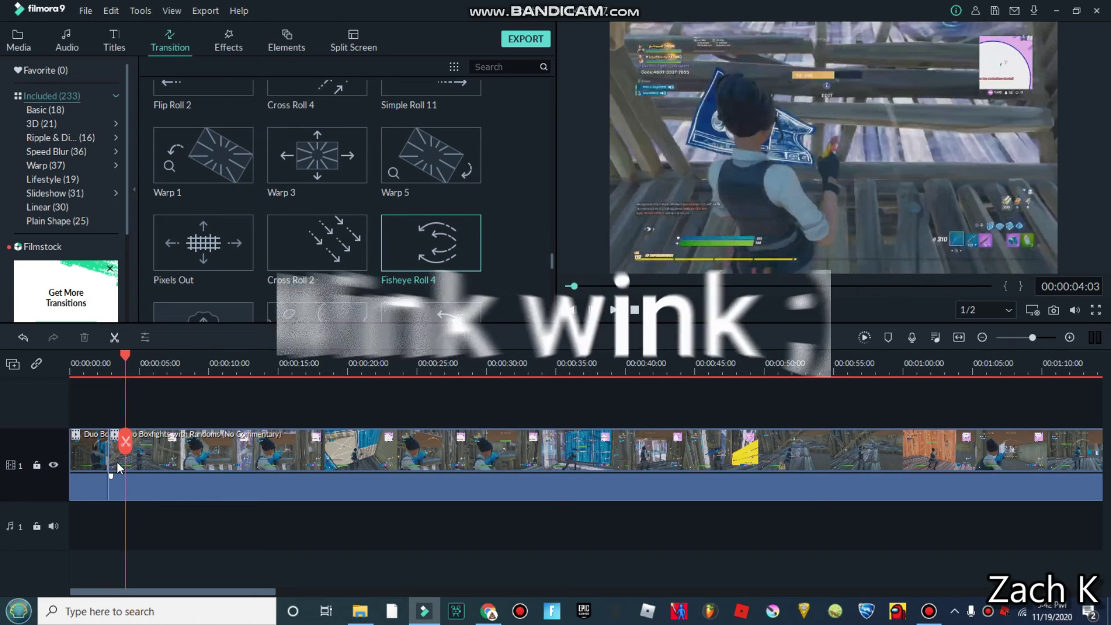
click(110, 356)
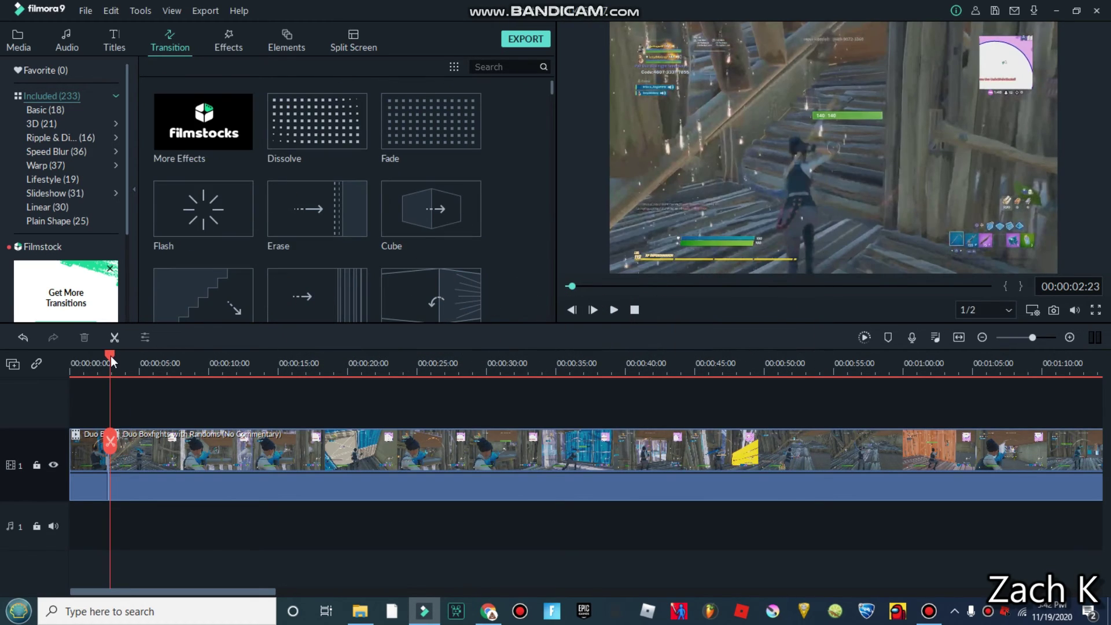